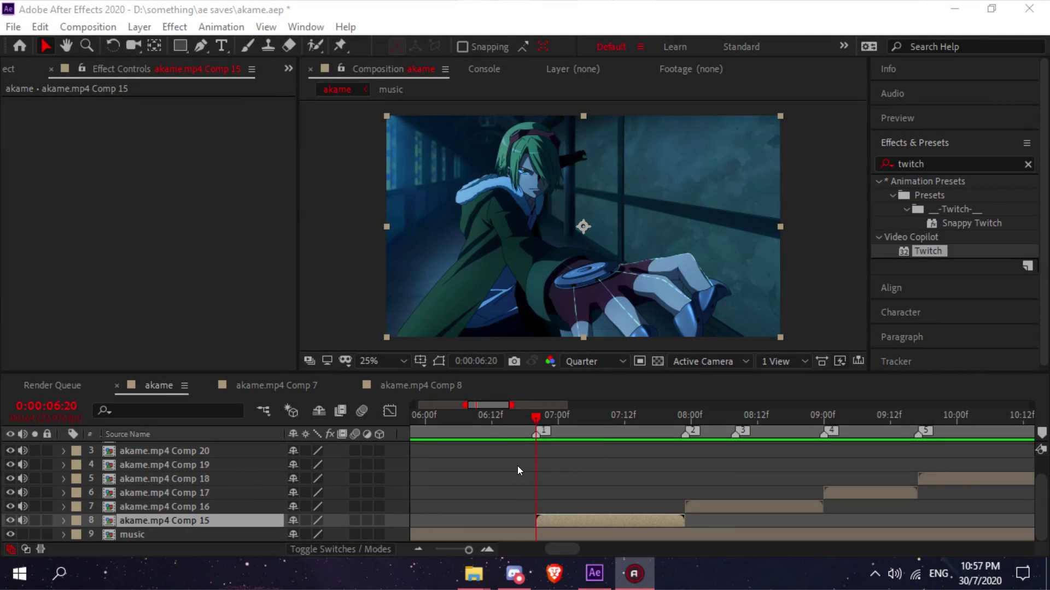
Look over the clip layout and markers on the akame timeline, with the playhead at the start of Comp 15
{"action": "scroll", "coordinate": [545, 446], "scroll_direction": "down", "scroll_amount": 1}
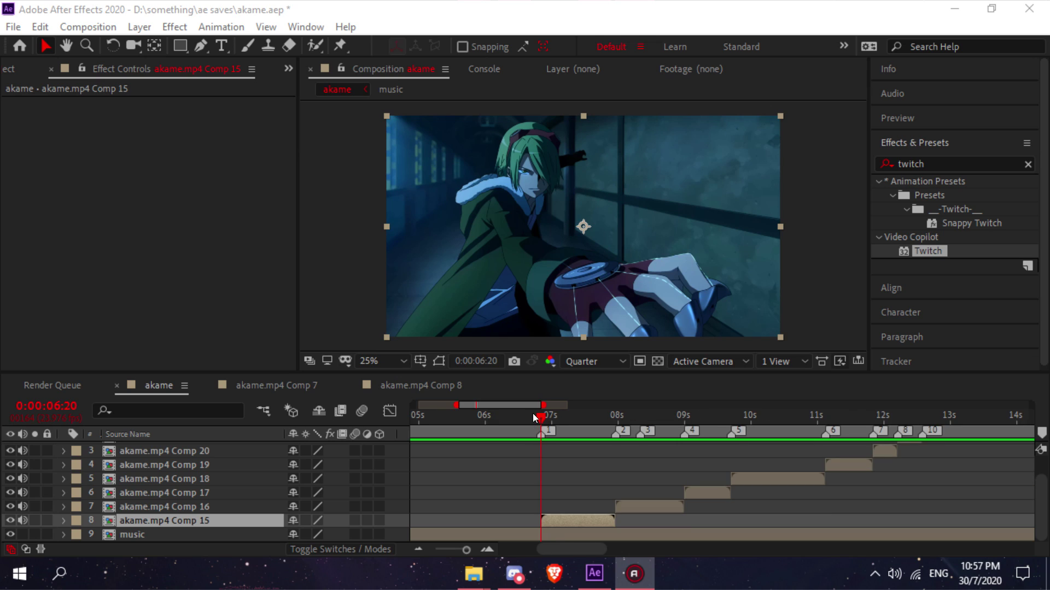
{"action": "mouse_move", "coordinate": [535, 417]}
{"action": "left_mouse_down"}
{"action": "mouse_move", "coordinate": [516, 429]}
{"action": "mouse_move", "coordinate": [519, 441]}
{"action": "mouse_move", "coordinate": [546, 420]}
{"action": "left_mouse_up"}
{"action": "scroll", "coordinate": [518, 441], "scroll_direction": "down", "scroll_amount": 1}
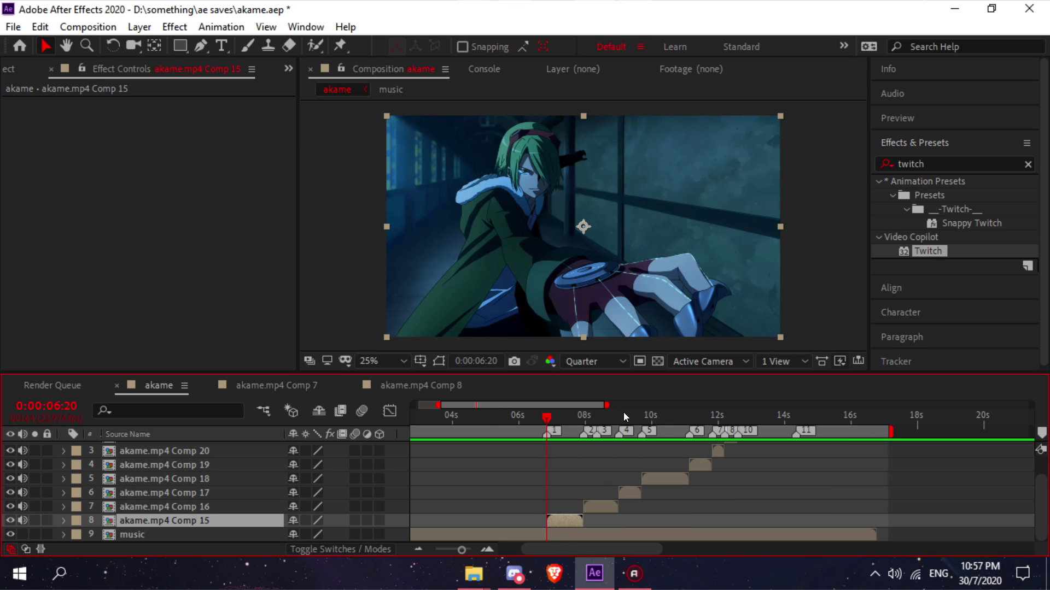
{"action": "mouse_move", "coordinate": [555, 417]}
{"action": "left_mouse_down"}
{"action": "mouse_move", "coordinate": [567, 416]}
{"action": "mouse_move", "coordinate": [549, 421]}
{"action": "left_mouse_up"}
{"action": "scroll", "coordinate": [574, 459], "scroll_direction": "up", "scroll_amount": 2}
{"action": "scroll", "coordinate": [719, 510], "scroll_direction": "down", "scroll_amount": 2}
{"action": "scroll", "coordinate": [719, 510], "scroll_direction": "up", "scroll_amount": 1}
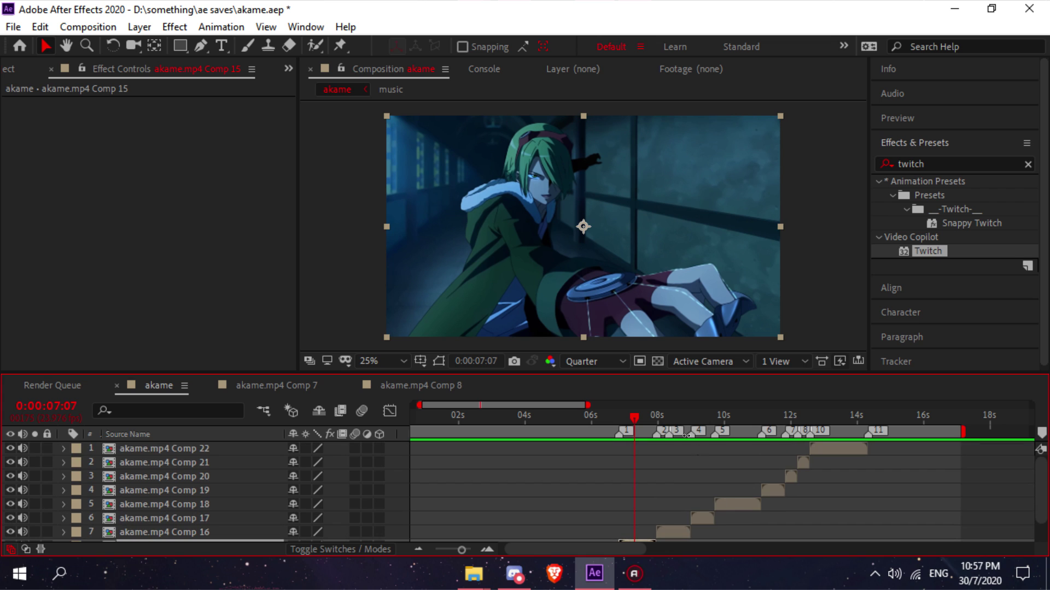
{"action": "mouse_move", "coordinate": [635, 419]}
{"action": "left_mouse_down"}
{"action": "mouse_move", "coordinate": [796, 422]}
{"action": "mouse_move", "coordinate": [621, 432]}
{"action": "left_mouse_up"}
{"action": "key", "text": "Page_Up"}
{"action": "key", "text": "Page_Up"}
{"action": "scroll", "coordinate": [510, 489], "scroll_direction": "down", "scroll_amount": 2}
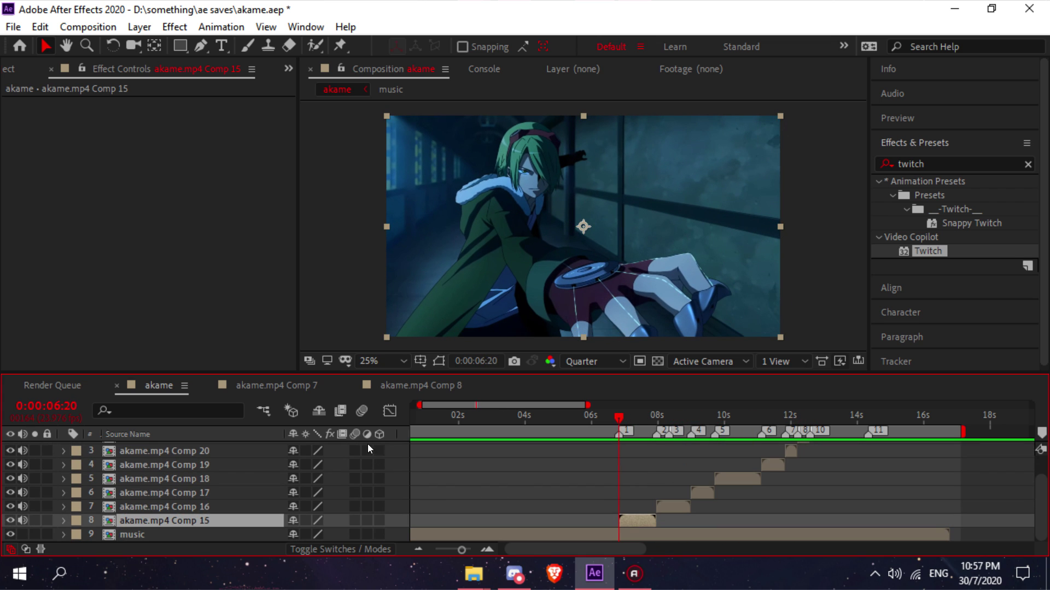
Enable motion blur for the akame composition and switch it on for all clip layers, Comp 22 through Comp 15
{"action": "scroll", "coordinate": [370, 438], "scroll_direction": "up", "scroll_amount": 2}
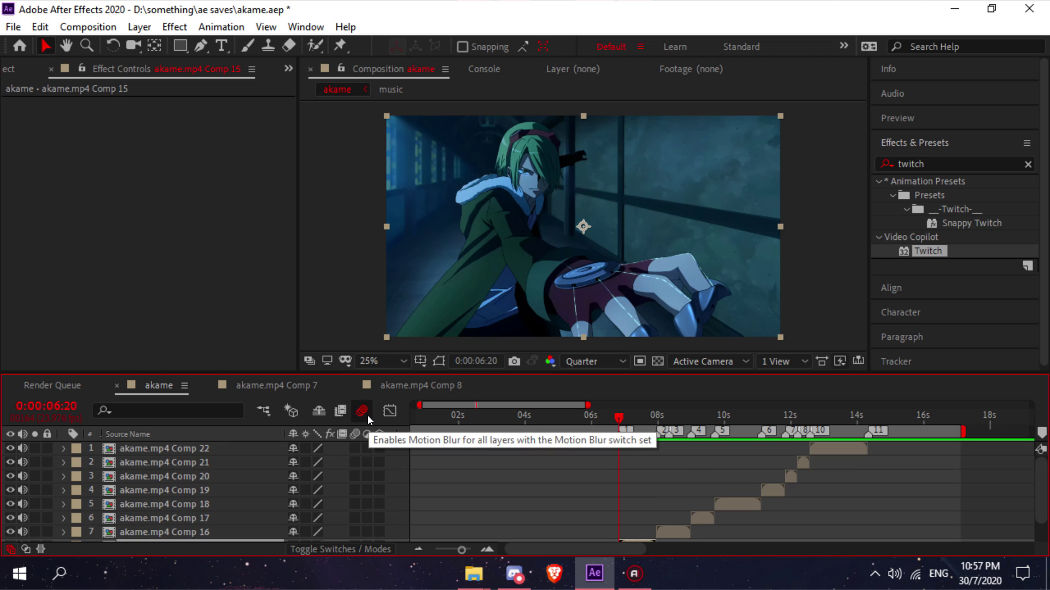
{"action": "left_click", "coordinate": [362, 413]}
{"action": "left_click_drag", "start_coordinate": [355, 448], "coordinate": [353, 463]}
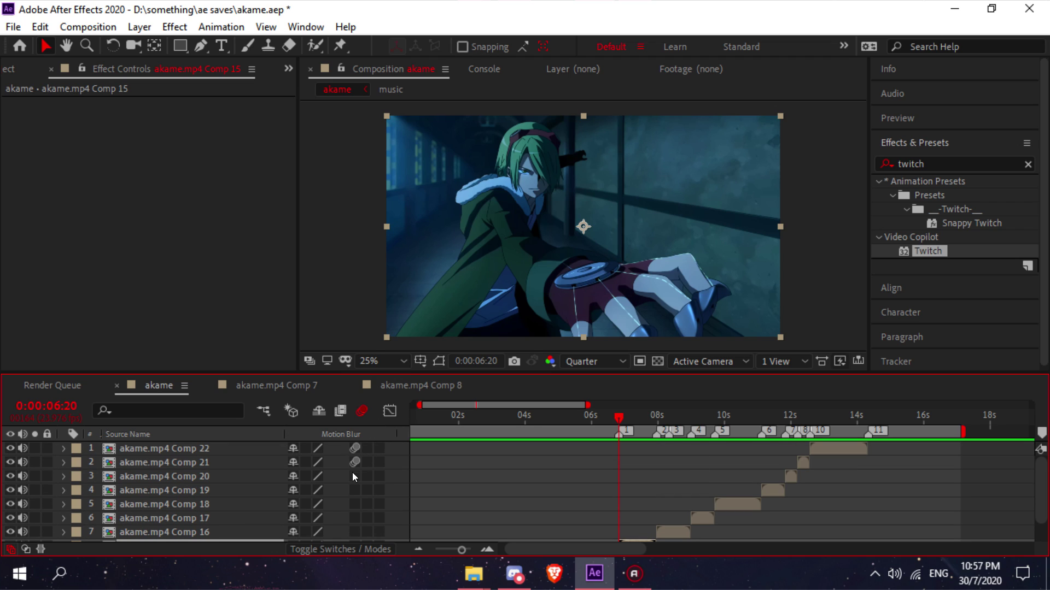
{"action": "left_click_drag", "start_coordinate": [355, 526], "coordinate": [354, 530]}
{"action": "scroll", "coordinate": [361, 482], "scroll_direction": "down", "scroll_amount": 2}
{"action": "left_click", "coordinate": [356, 519]}
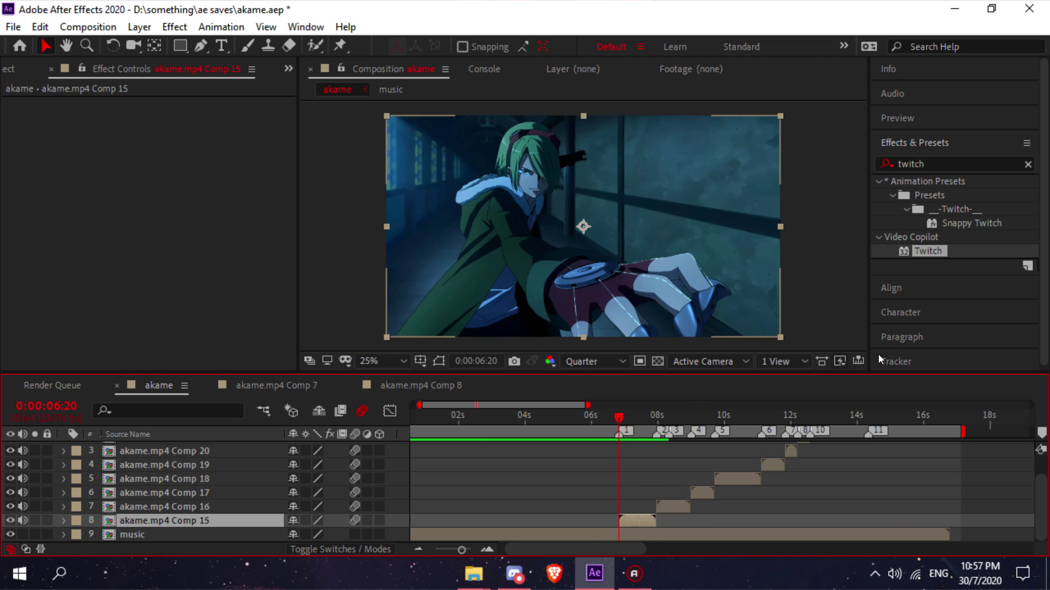
Search the effects for "motion" and apply Motion Tile to the Comp 15 layer
{"action": "left_click", "coordinate": [929, 164]}
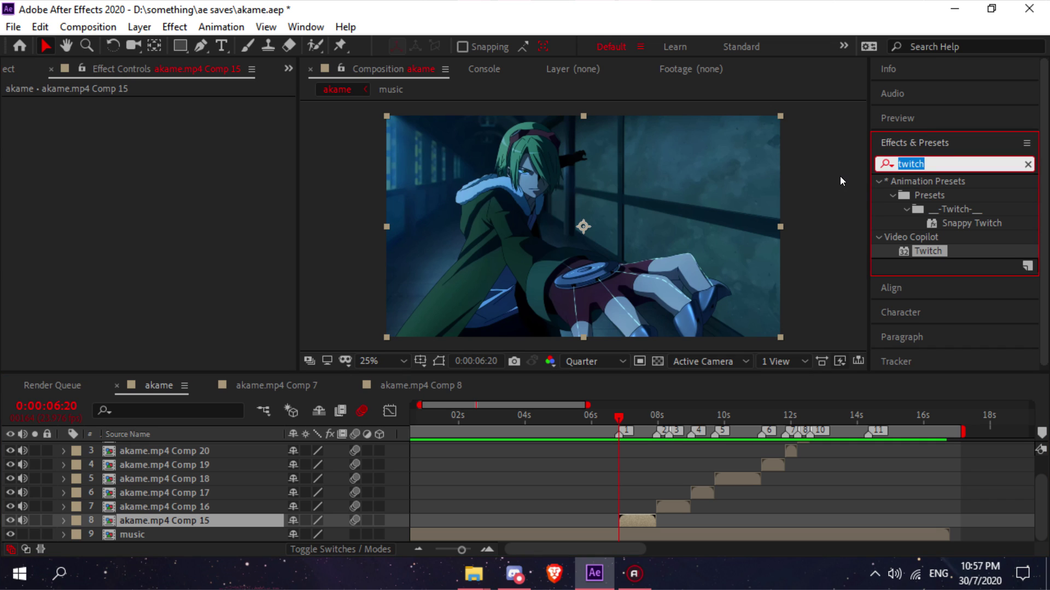
{"action": "type", "text": "motions"}
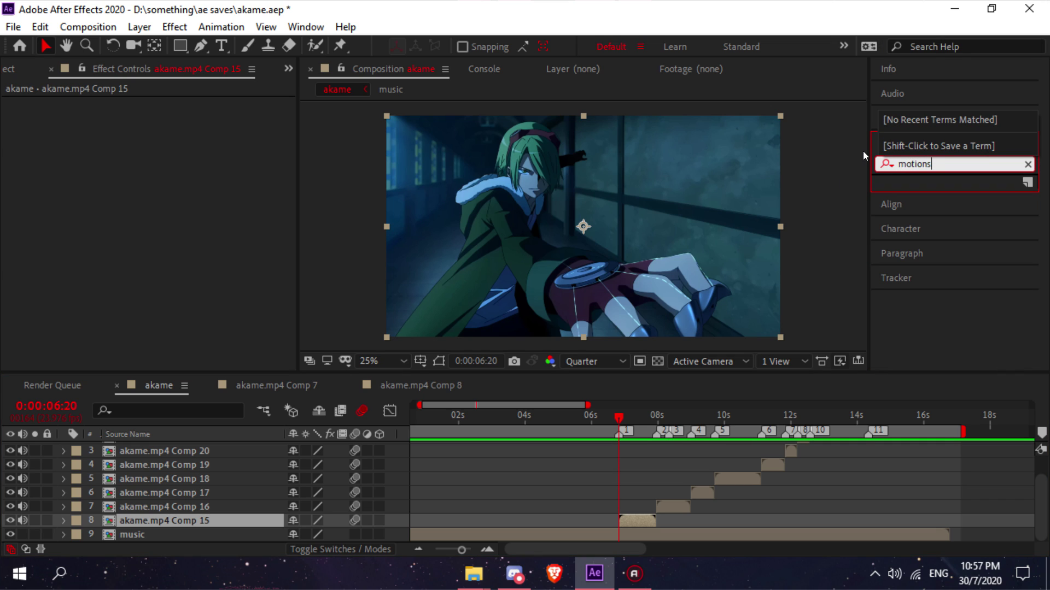
{"action": "key", "text": "BackSpace"}
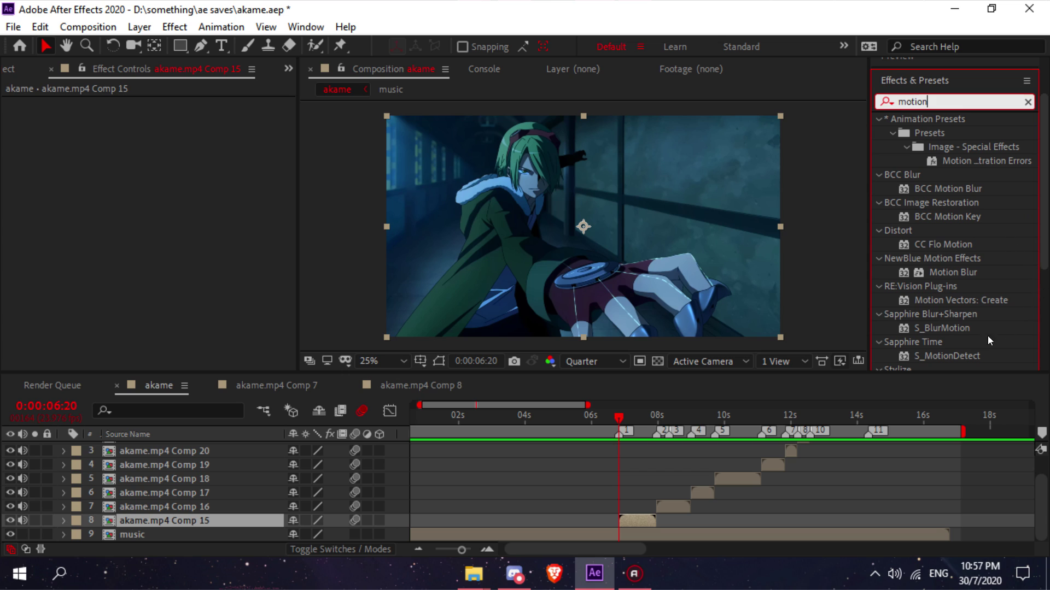
{"action": "scroll", "coordinate": [962, 317], "scroll_direction": "down", "scroll_amount": 1}
{"action": "double_click", "coordinate": [943, 355]}
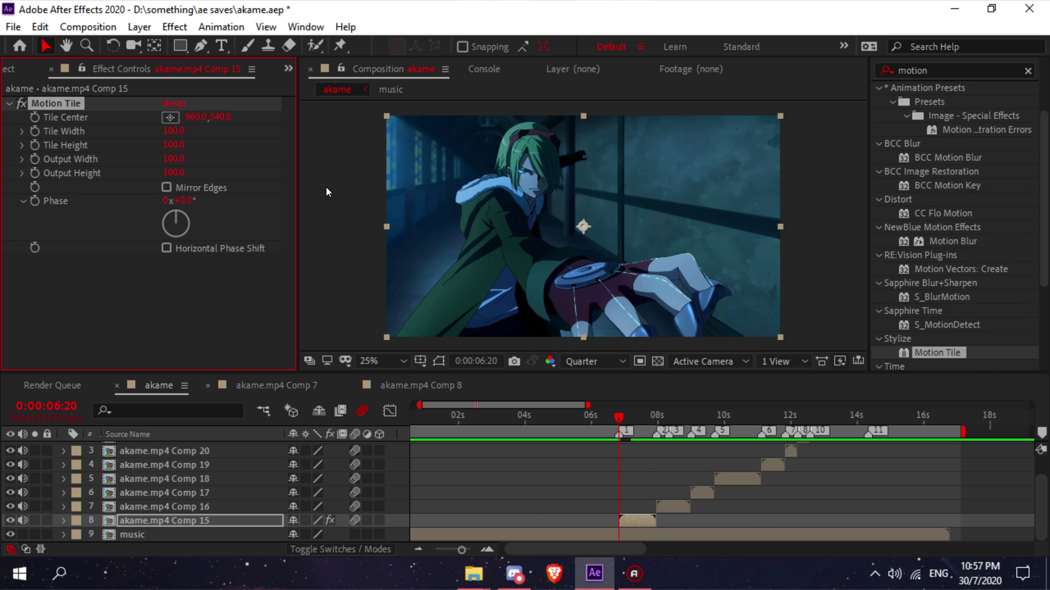
Set Motion Tile's Output Width and Output Height to 400, enable Mirror Edges, and collapse the effect
{"action": "left_click", "coordinate": [173, 159]}
{"action": "type", "text": "400"}
{"action": "key", "text": "Return"}
{"action": "left_click", "coordinate": [173, 173]}
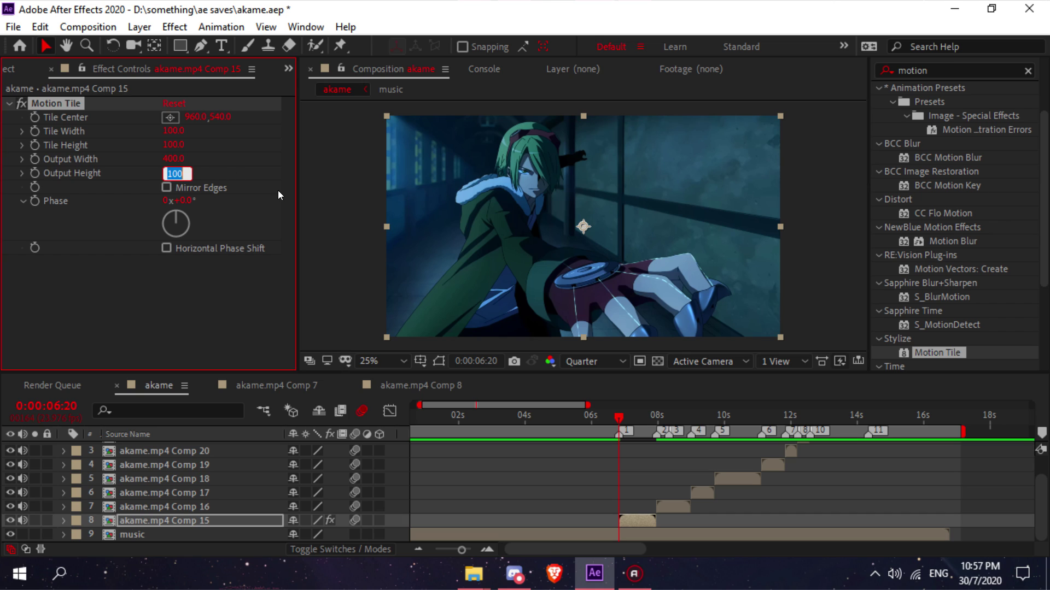
{"action": "type", "text": "400"}
{"action": "key", "text": "Return"}
{"action": "left_click", "coordinate": [166, 187]}
{"action": "left_click", "coordinate": [8, 104]}
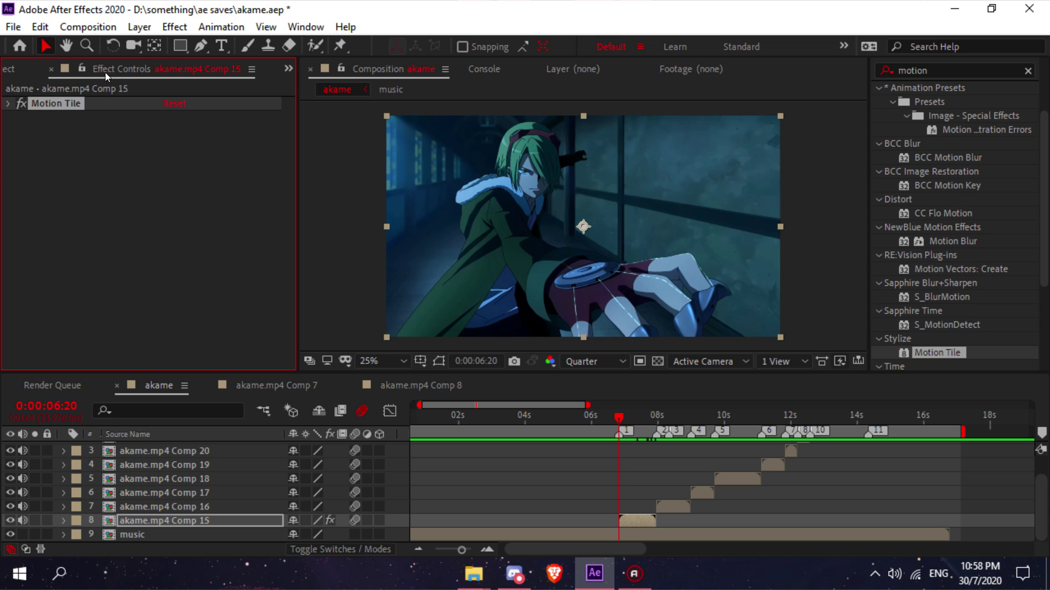
Paste the configured Motion Tile effect onto all the other clip layers, Comp 16 through Comp 22
{"action": "left_click", "coordinate": [183, 505]}
{"action": "scroll", "coordinate": [207, 470], "scroll_direction": "up", "scroll_amount": 2}
{"action": "left_click", "coordinate": [245, 449], "text": "shift"}
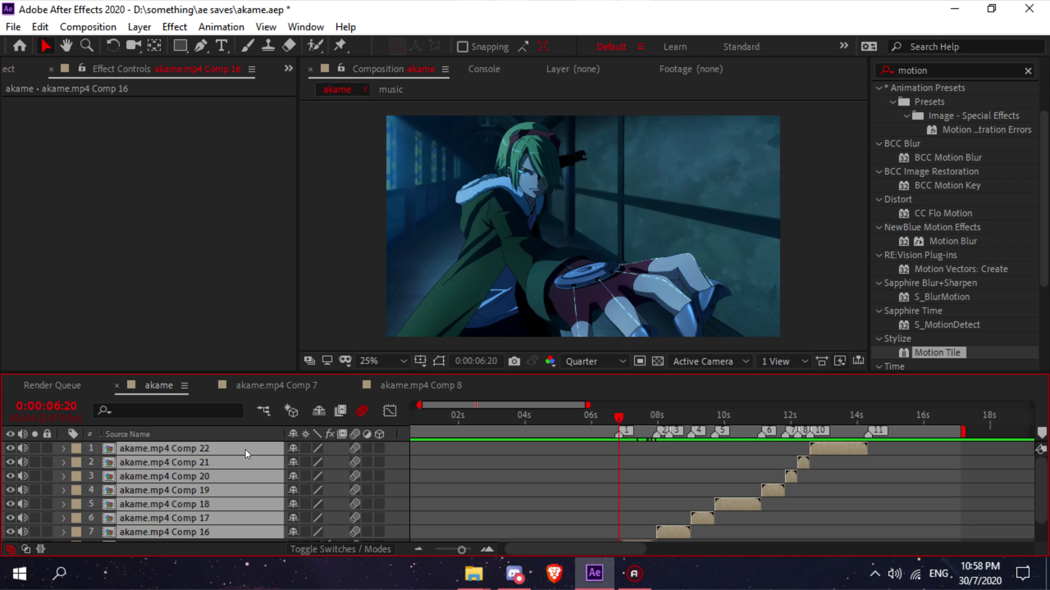
{"action": "key", "text": "ctrl+v"}
{"action": "scroll", "coordinate": [351, 449], "scroll_direction": "down", "scroll_amount": 2}
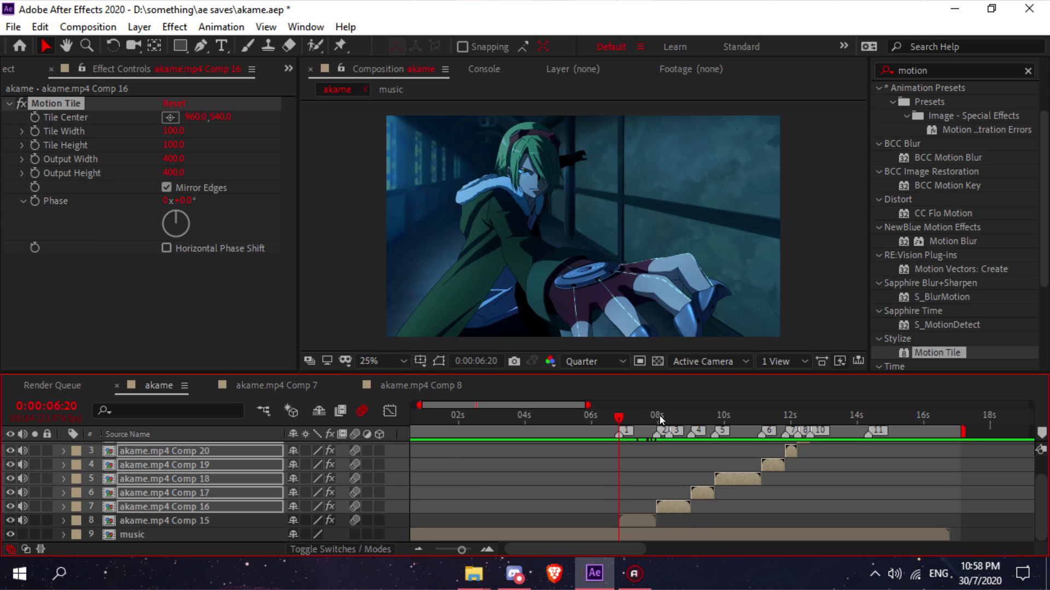
Search the effects for "s_blur" and apply S_BlurMoCurves to the Comp 15 layer
{"action": "left_click_drag", "start_coordinate": [645, 420], "coordinate": [619, 431]}
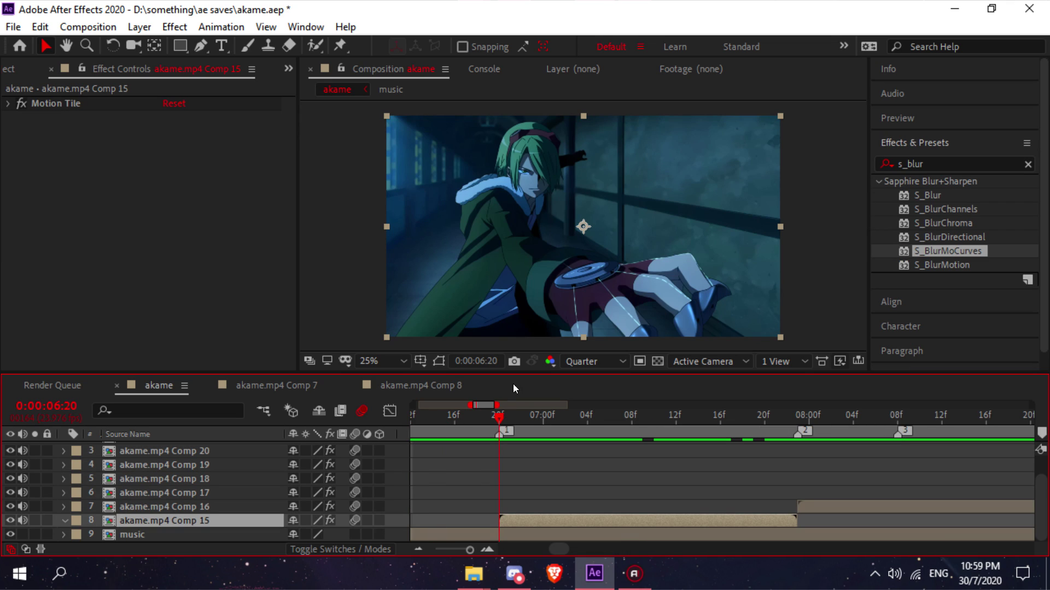
{"action": "left_click", "coordinate": [878, 168]}
{"action": "type", "text": "s_blur"}
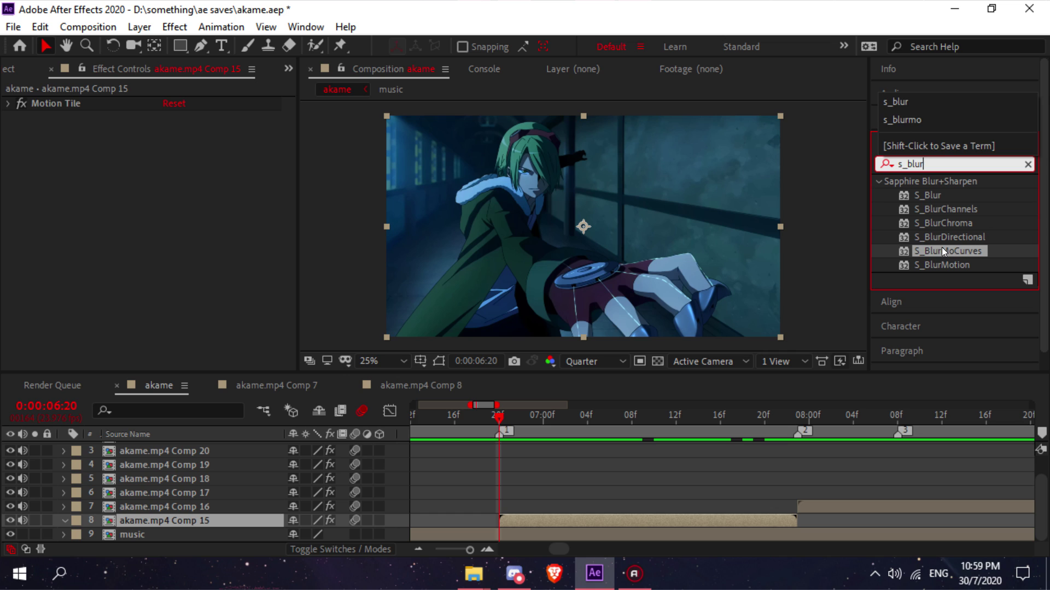
{"action": "double_click", "coordinate": [942, 253]}
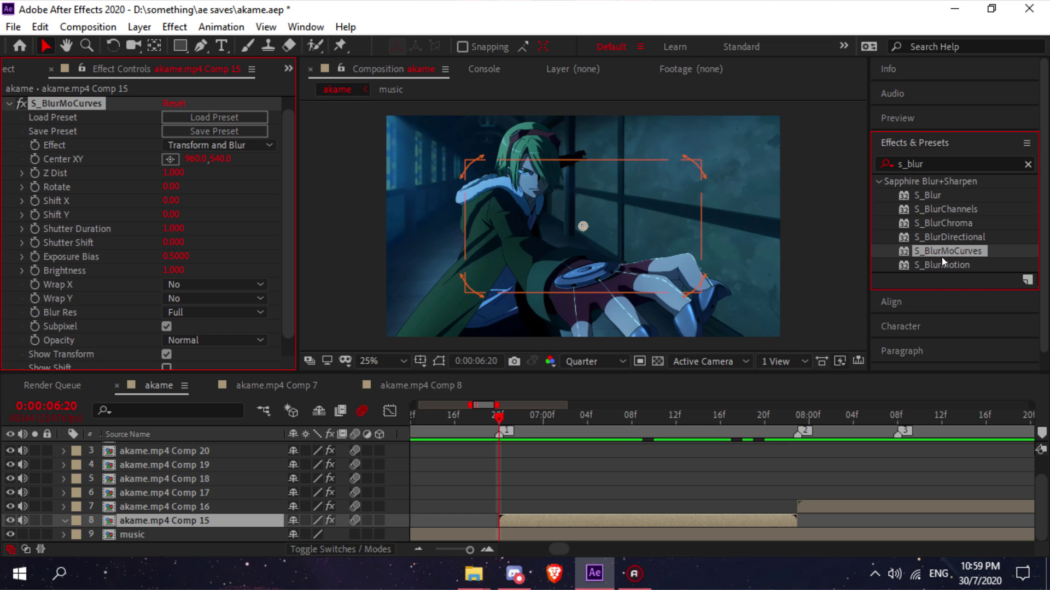
{"action": "scroll", "coordinate": [111, 253], "scroll_direction": "up", "scroll_amount": 1}
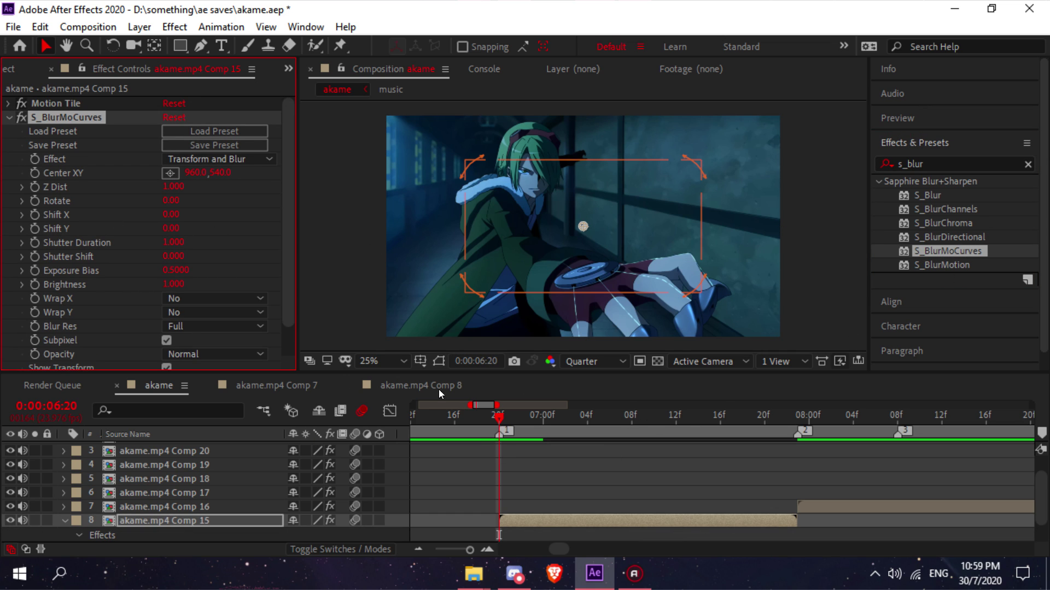
Add a Z Dist keyframe of 0.4 on S_BlurMoCurves at the start of Comp 15, 0:00:06:20
{"action": "left_click_drag", "start_coordinate": [496, 416], "coordinate": [725, 427]}
{"action": "key", "text": "space"}
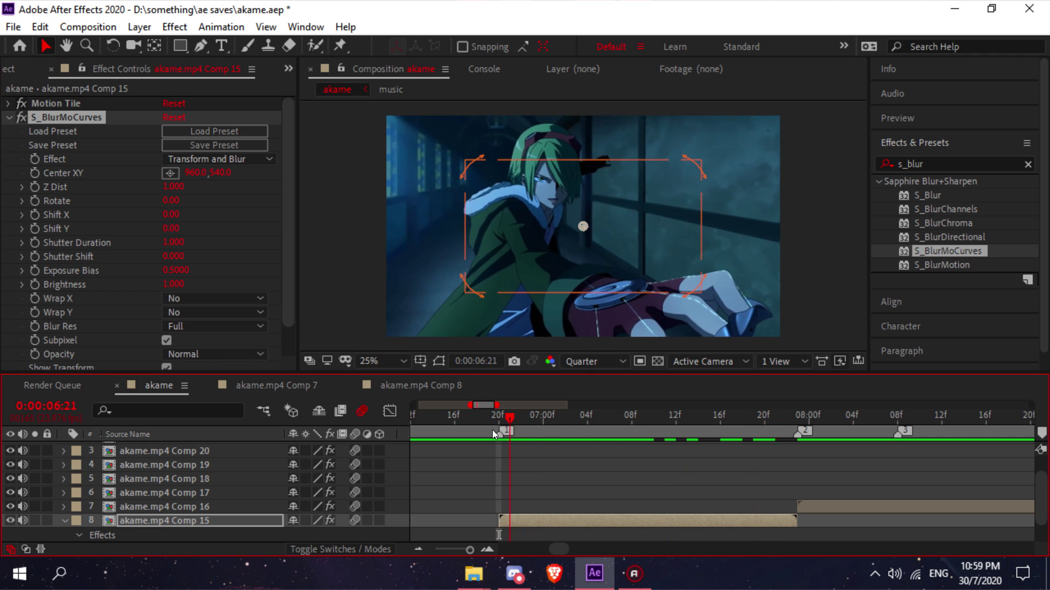
{"action": "scroll", "coordinate": [528, 473], "scroll_direction": "down", "scroll_amount": 2}
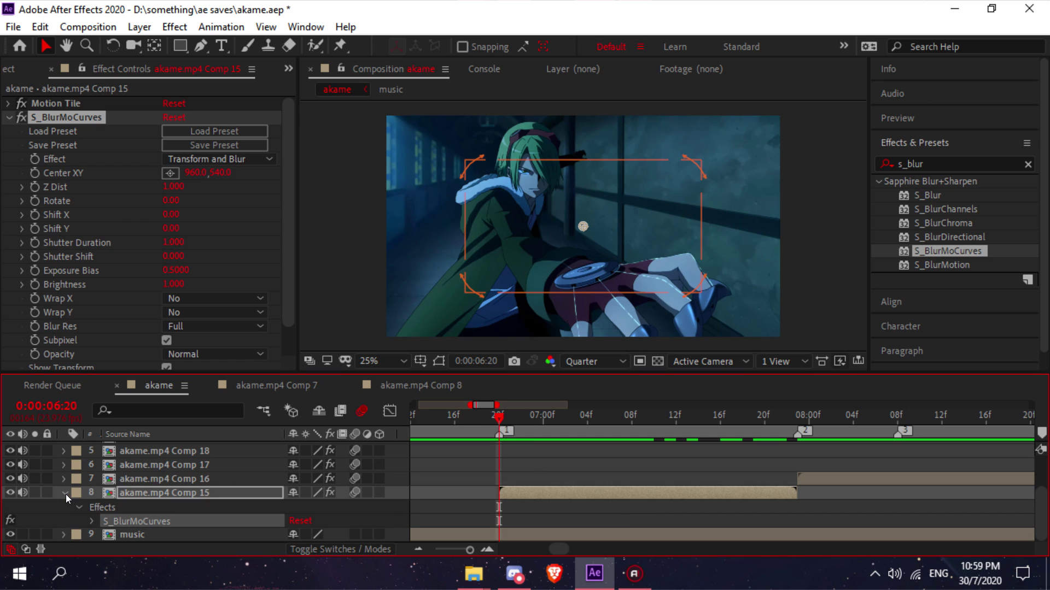
{"action": "key", "text": "u"}
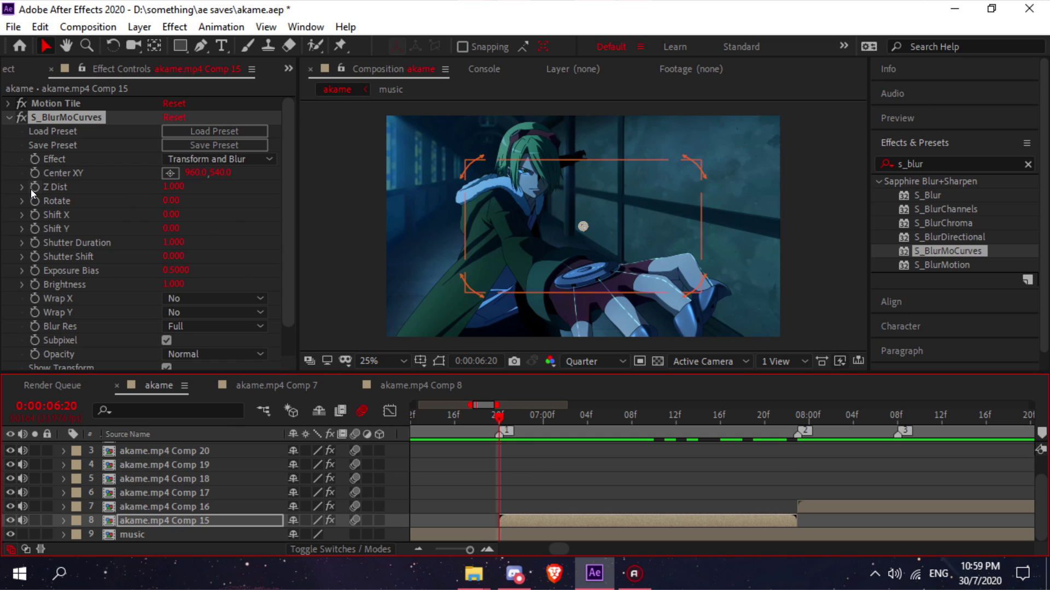
{"action": "left_click", "coordinate": [34, 188]}
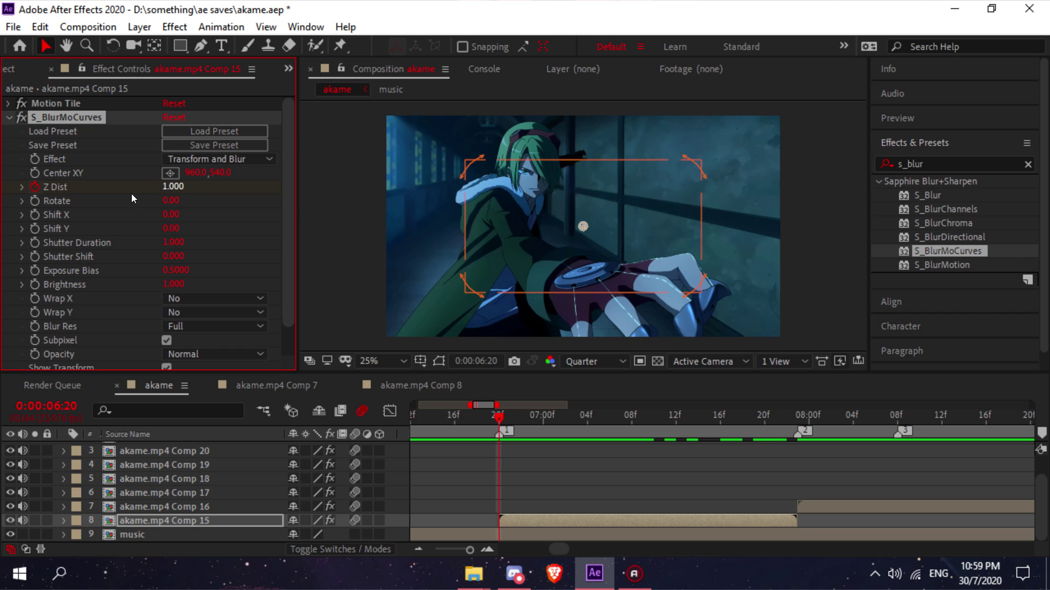
{"action": "left_click", "coordinate": [170, 188]}
{"action": "type", "text": ".4"}
{"action": "key", "text": "Return"}
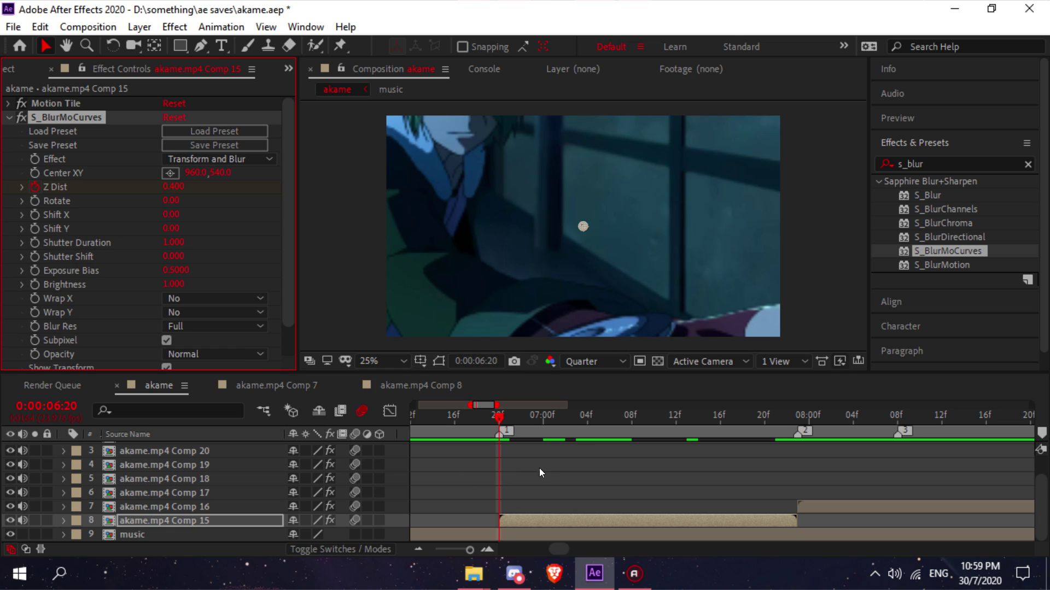
Add a second Z Dist keyframe with a value of 1 at 0:00:07:10
{"action": "left_click_drag", "start_coordinate": [579, 419], "coordinate": [653, 420]}
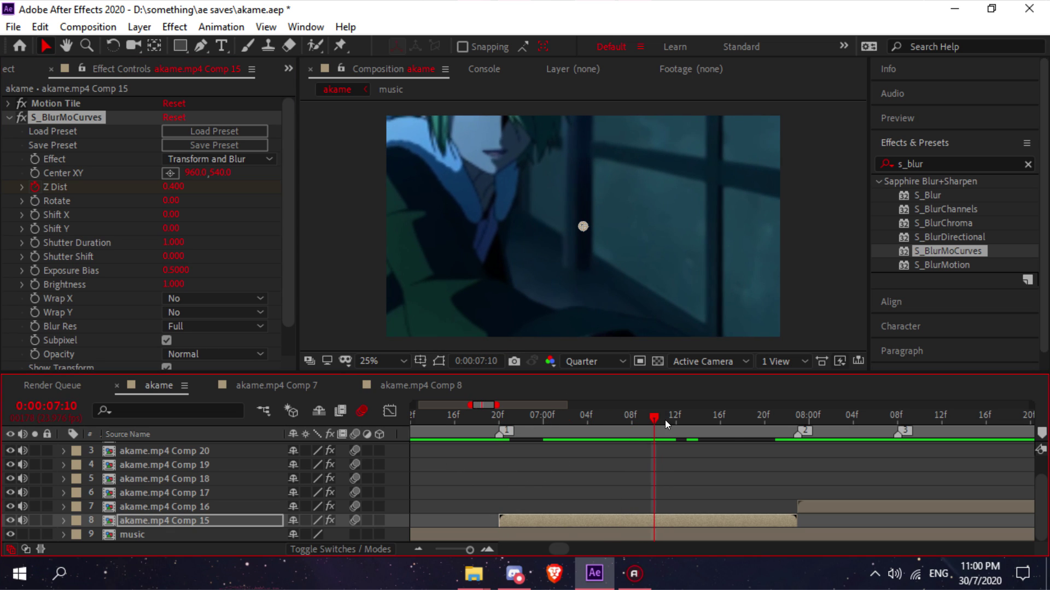
{"action": "left_click", "coordinate": [173, 186]}
{"action": "type", "text": "1"}
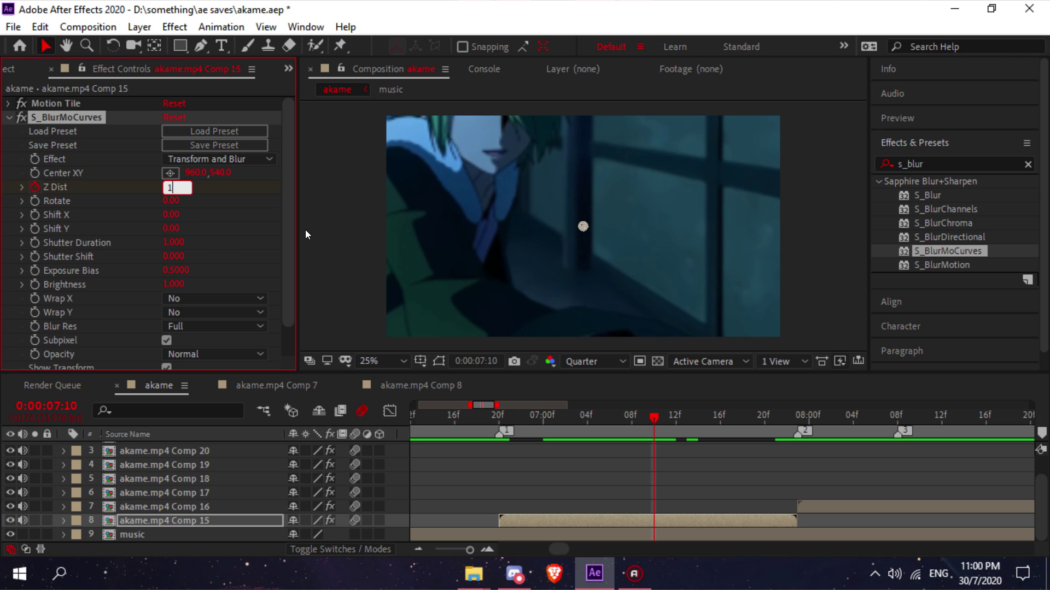
{"action": "key", "text": "Return"}
Reveal Comp 15's keyframes and apply Easy Ease to both Z Dist keyframes
{"action": "key", "text": "u"}
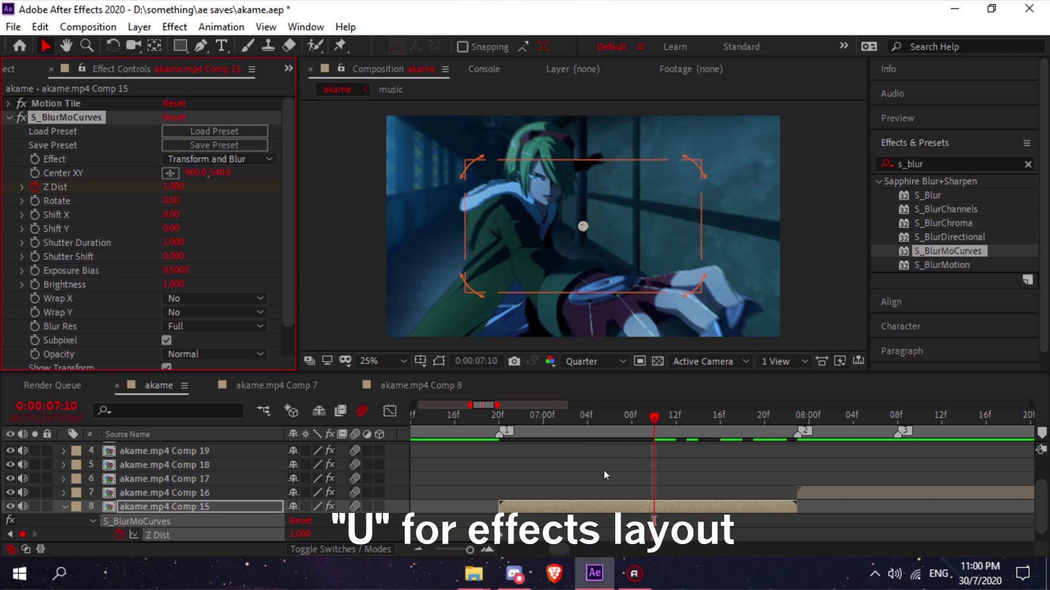
{"action": "left_click_drag", "start_coordinate": [673, 509], "coordinate": [482, 530]}
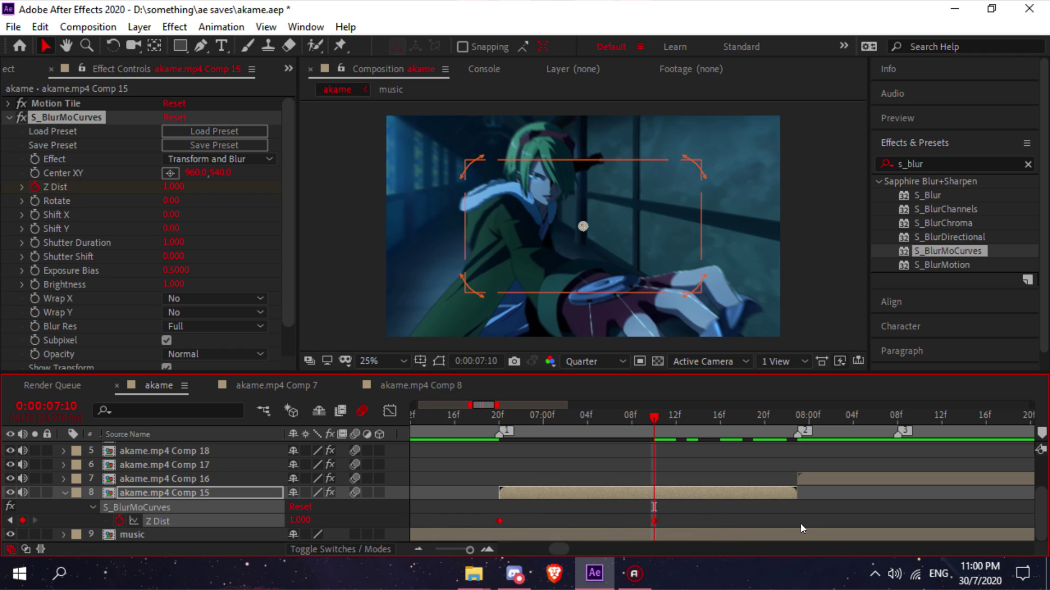
{"action": "key", "text": "F9"}
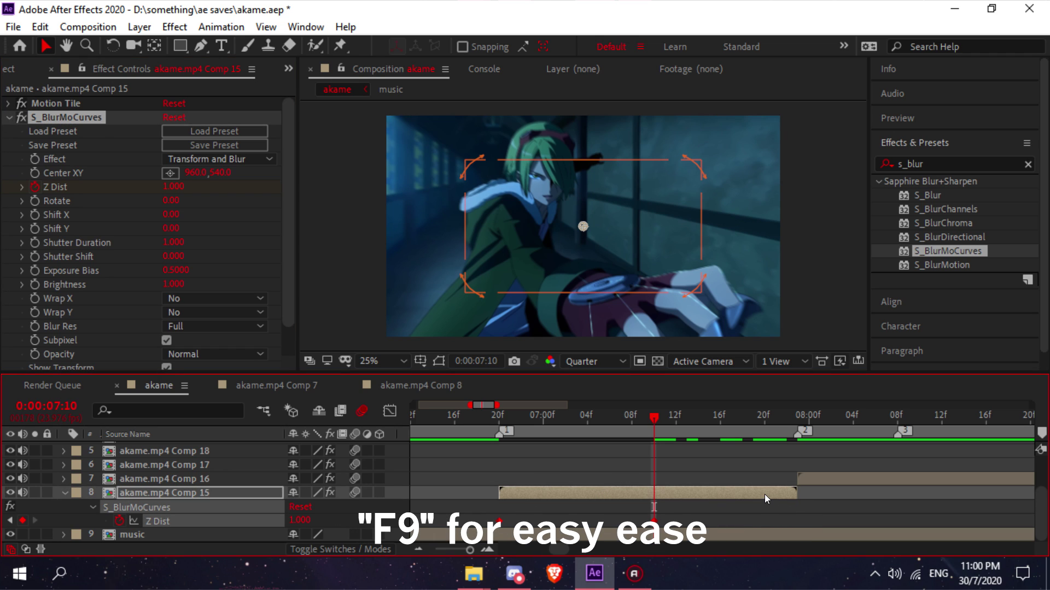
Reshape the Z Dist curve in the Graph Editor so it rises steeply from the first keyframe and flattens into the second
{"action": "left_click", "coordinate": [390, 407]}
{"action": "left_click", "coordinate": [655, 447]}
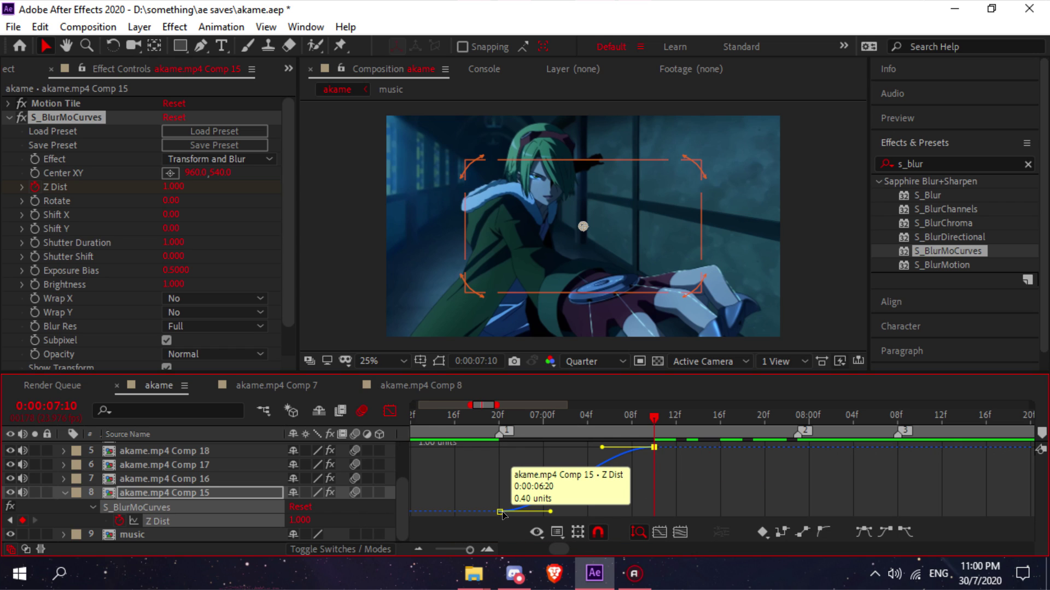
{"action": "left_click_drag", "start_coordinate": [549, 511], "coordinate": [509, 464]}
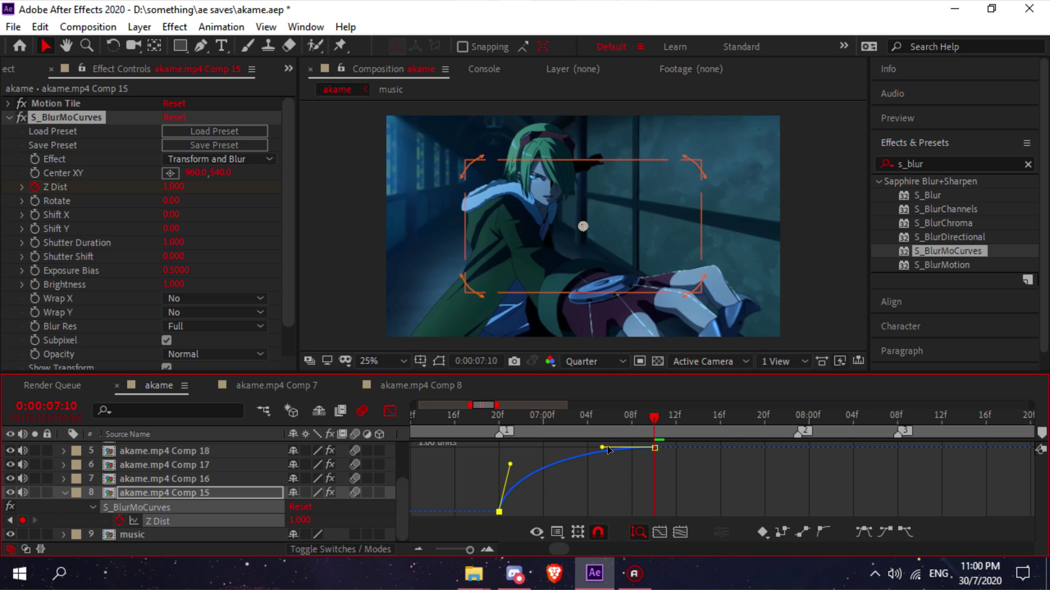
{"action": "left_click", "coordinate": [390, 411]}
Preview the zoom-out animation on Comp 15 from just before the clip's start
{"action": "key", "text": "space"}
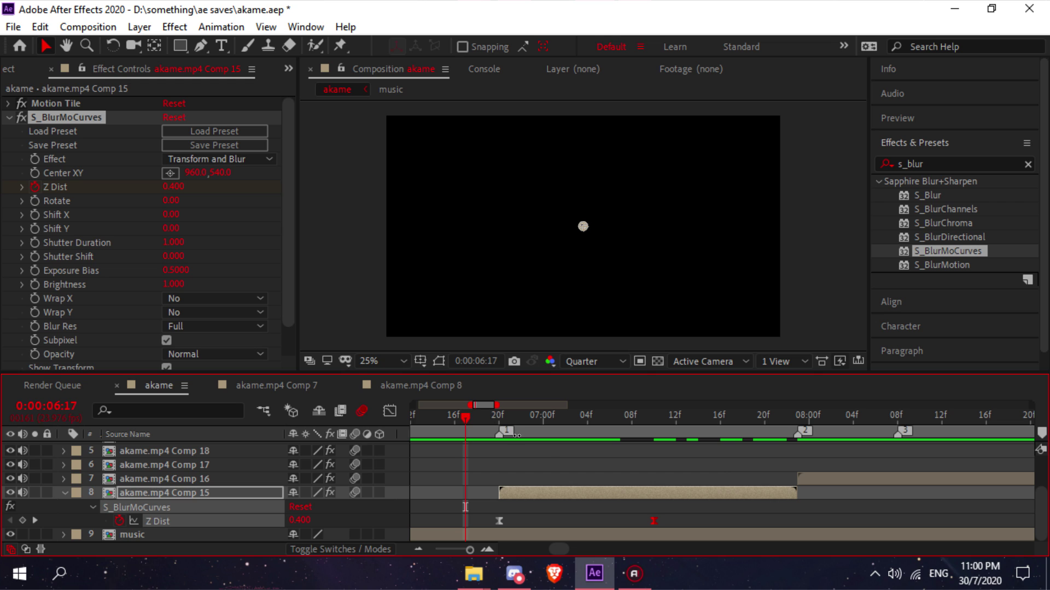
{"action": "scroll", "coordinate": [517, 436], "scroll_direction": "down", "scroll_amount": 1}
{"action": "left_click", "coordinate": [496, 421]}
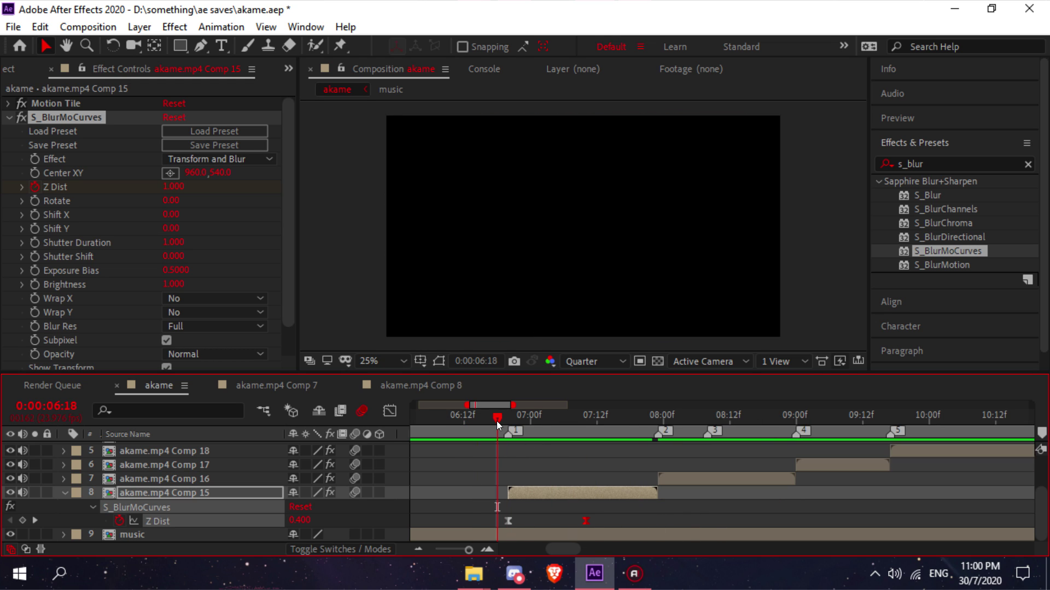
{"action": "key", "text": "space"}
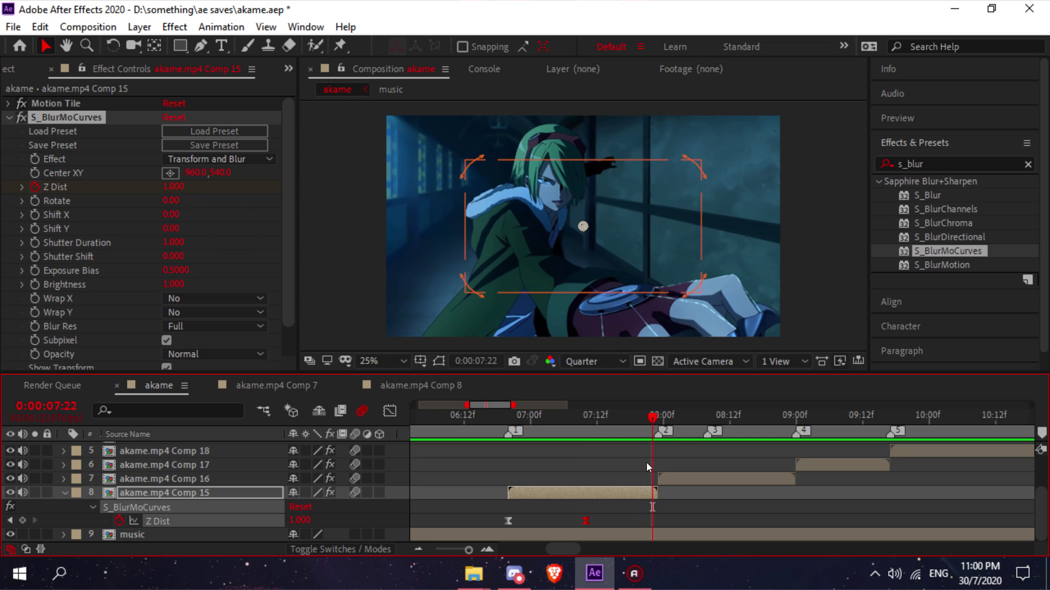
Add a third Z Dist keyframe with a value of 0.4 at 0:00:07:22, near the end of Comp 15
{"action": "key", "text": "equal"}
{"action": "key", "text": "equal"}
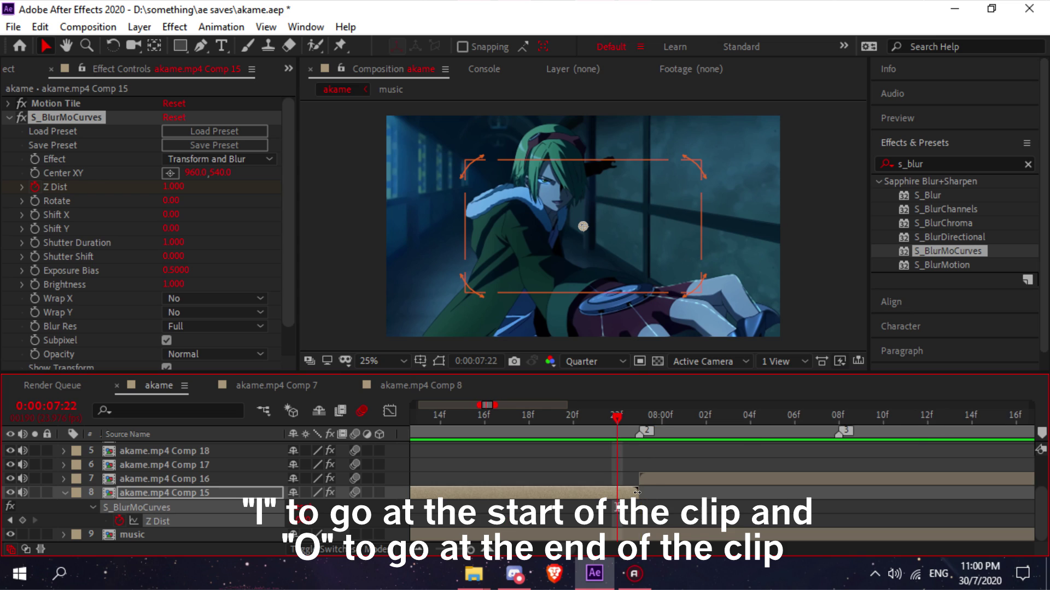
{"action": "key", "text": "minus"}
{"action": "key", "text": "minus"}
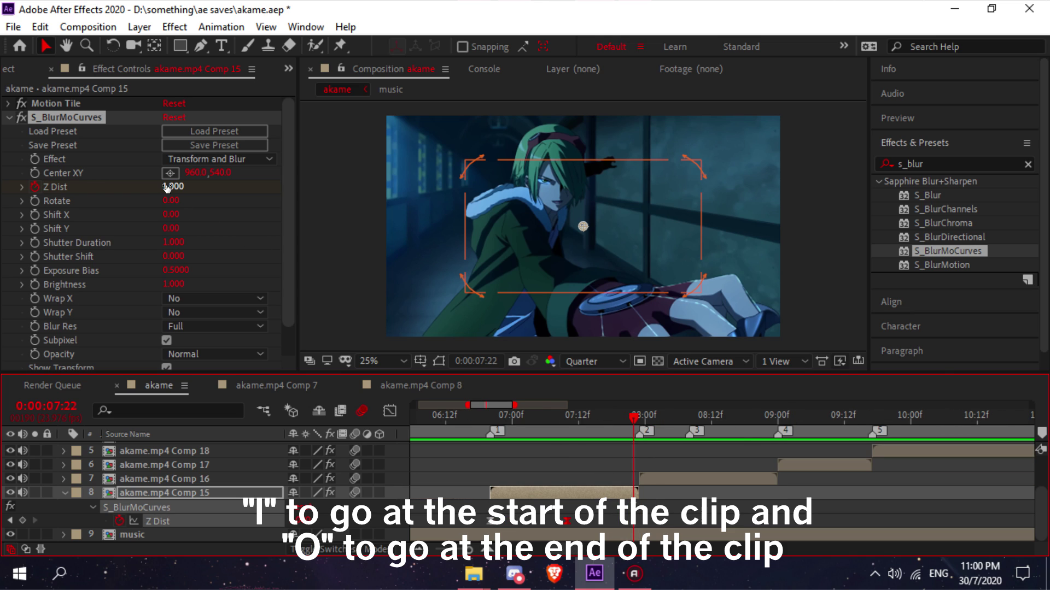
{"action": "left_click", "coordinate": [168, 187]}
{"action": "type", "text": ".4"}
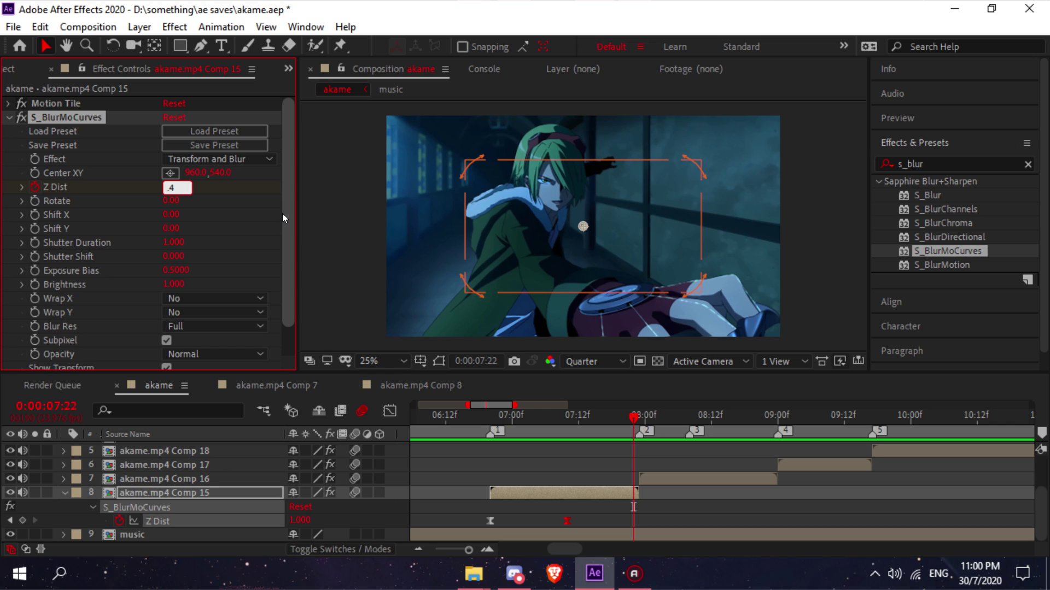
{"action": "key", "text": "Return"}
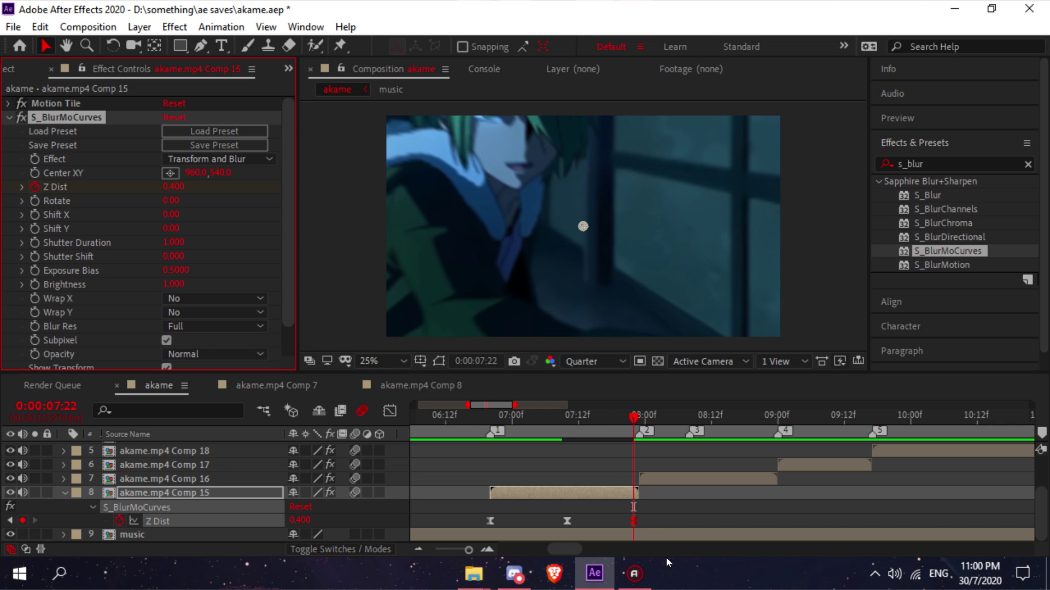
Reshape the Z Dist curve in the Graph Editor so it leaves the second keyframe flat and drops steeply into the third
{"action": "left_click_drag", "start_coordinate": [656, 515], "coordinate": [538, 527]}
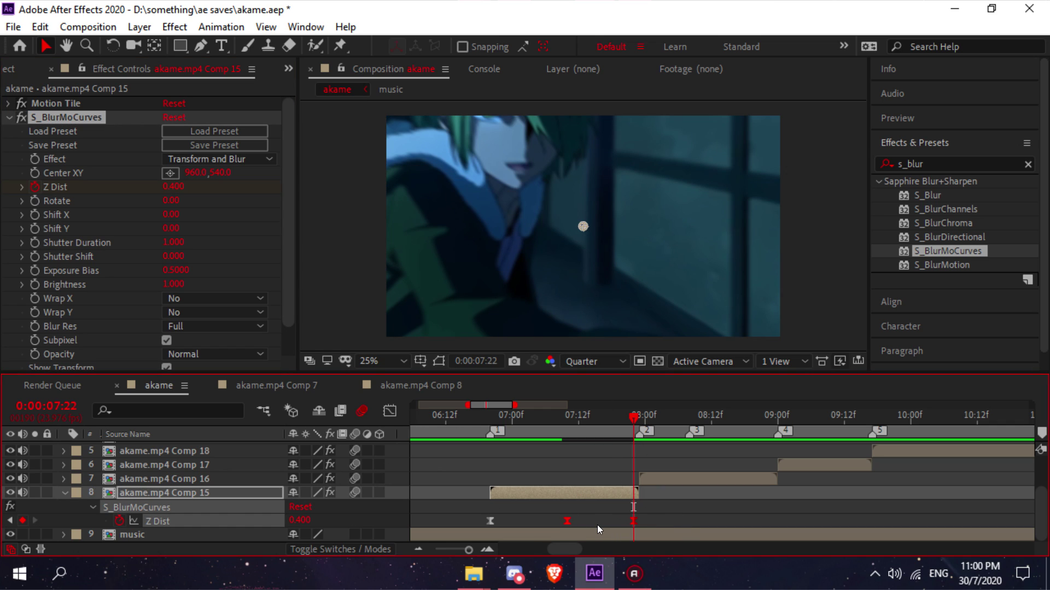
{"action": "left_click", "coordinate": [390, 411]}
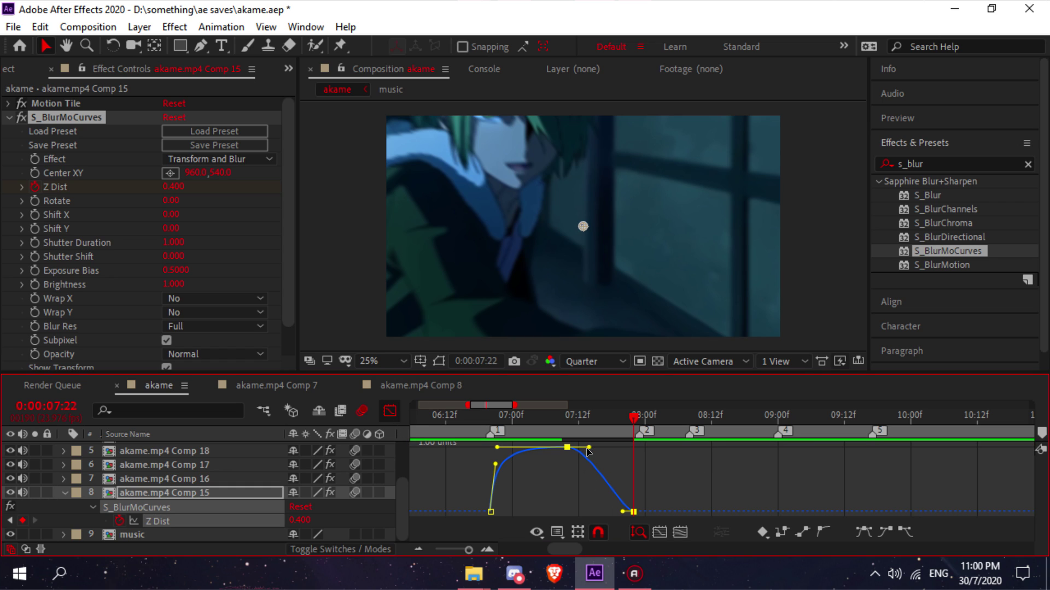
{"action": "left_click_drag", "start_coordinate": [589, 448], "coordinate": [634, 448]}
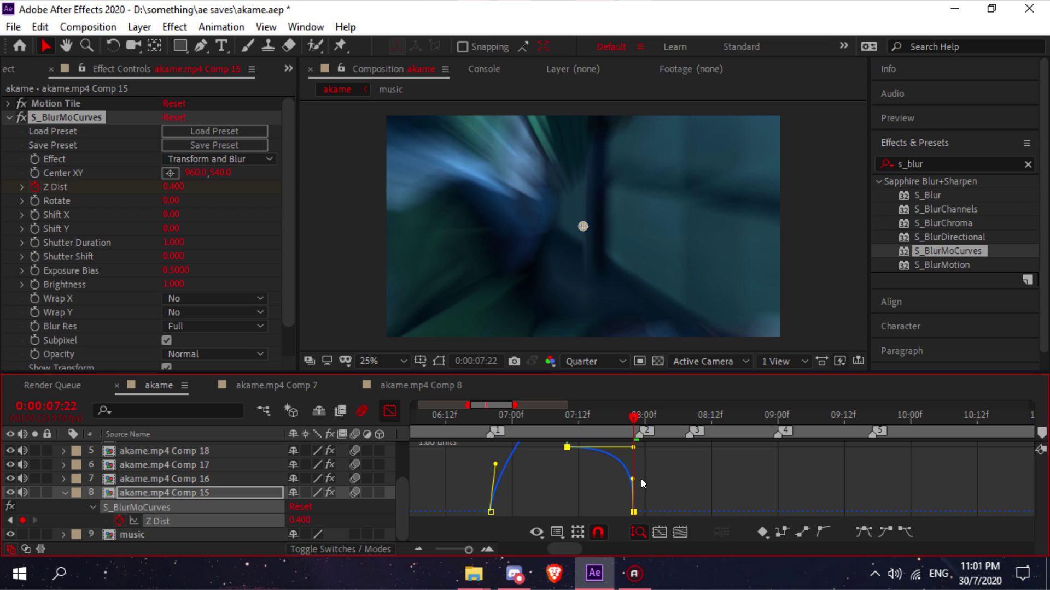
{"action": "left_click_drag", "start_coordinate": [669, 481], "coordinate": [628, 512]}
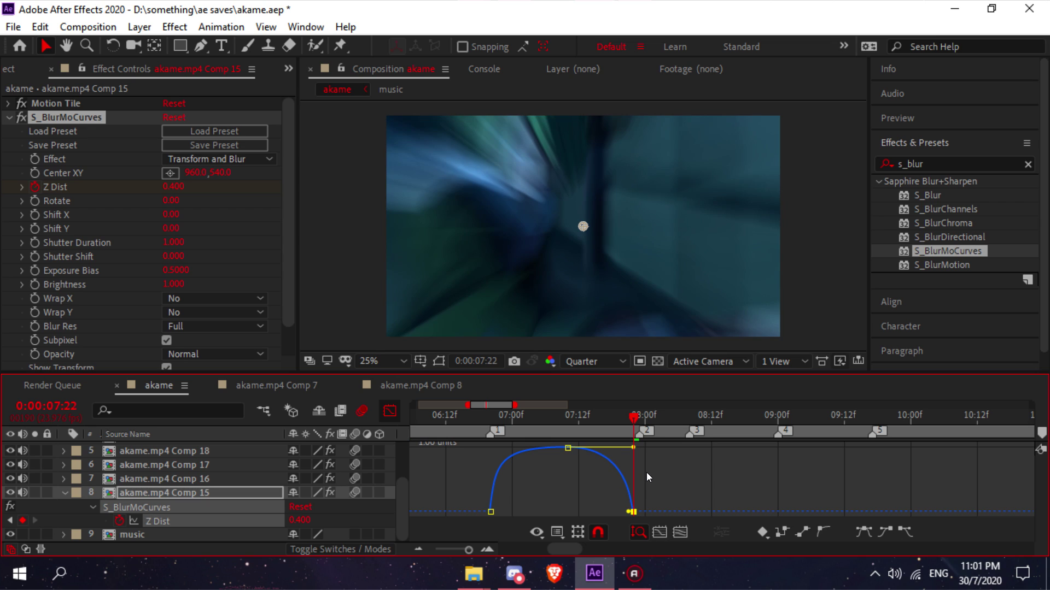
{"action": "key", "text": "ctrl+z"}
{"action": "left_click", "coordinate": [389, 410]}
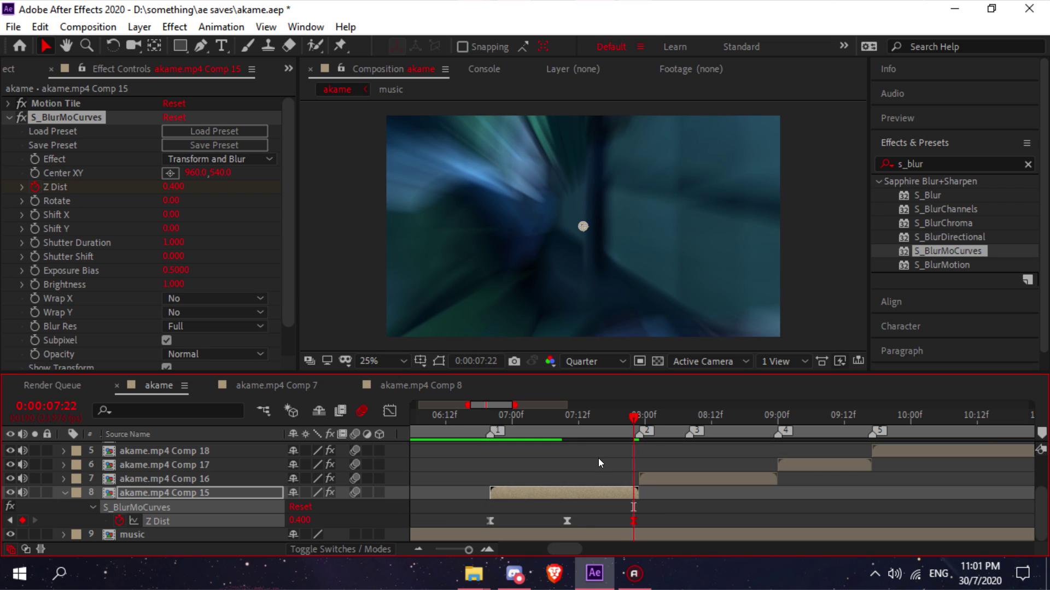
Preview the zoom-out and zoom-in animation on Comp 15 from around the clip's start
{"action": "scroll", "coordinate": [598, 458], "scroll_direction": "down", "scroll_amount": 1}
{"action": "left_click_drag", "start_coordinate": [582, 427], "coordinate": [543, 425]}
{"action": "key", "text": "space"}
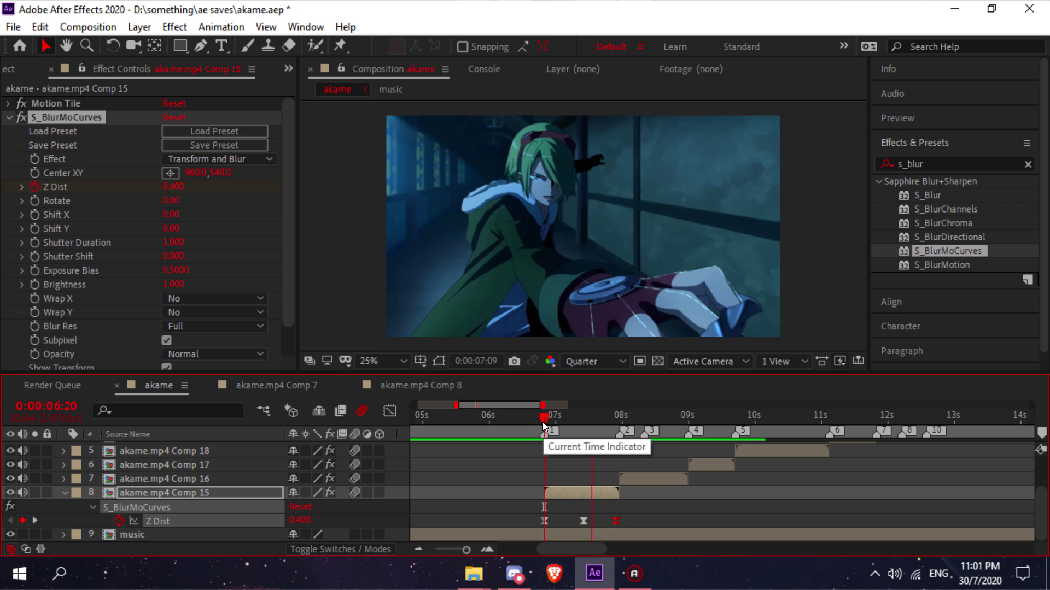
{"action": "left_click", "coordinate": [520, 422]}
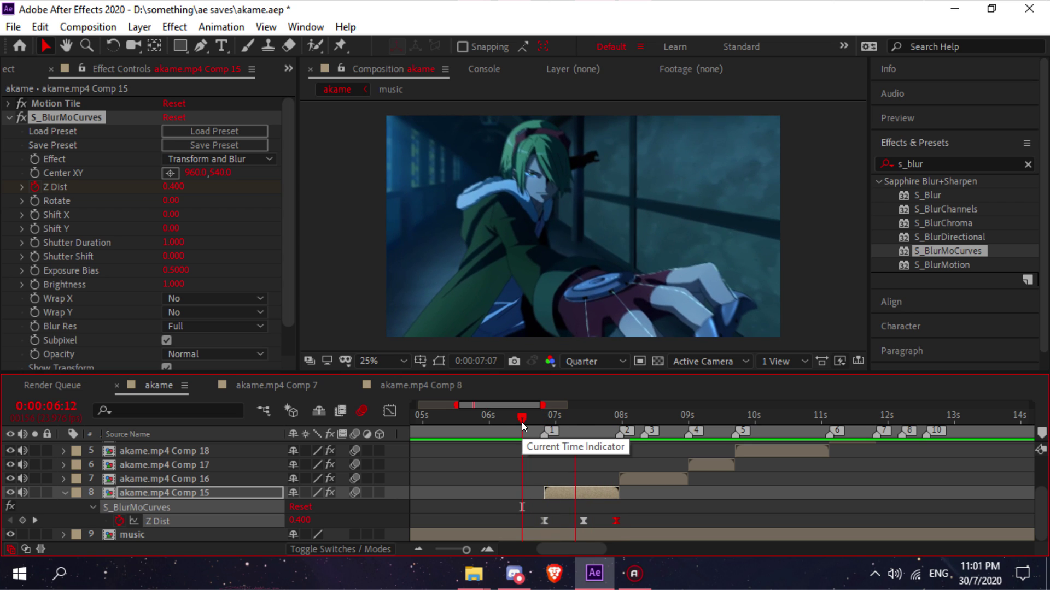
Find the S_Shake effect and apply it to Comp 15 with the current time at the clip's start, 0:00:06:20
{"action": "left_click_drag", "start_coordinate": [523, 426], "coordinate": [548, 425]}
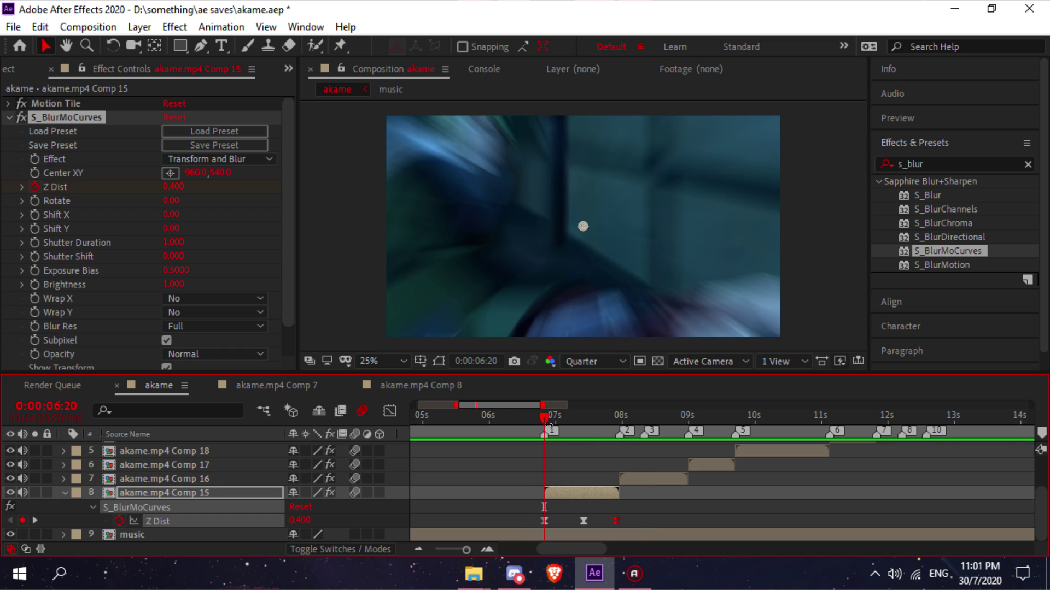
{"action": "left_click_drag", "start_coordinate": [973, 163], "coordinate": [840, 177]}
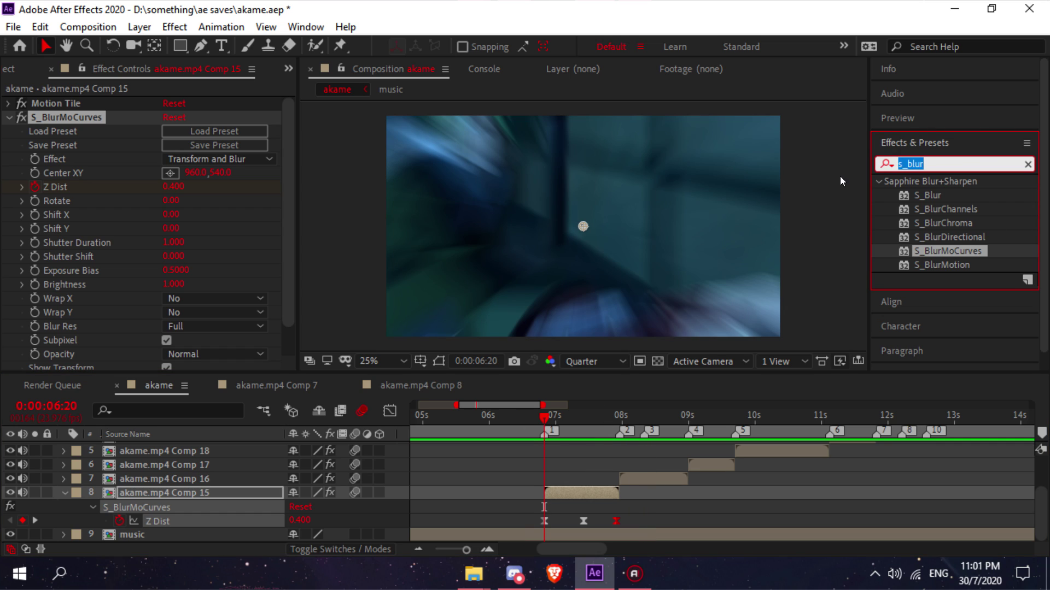
{"action": "type", "text": "s_"}
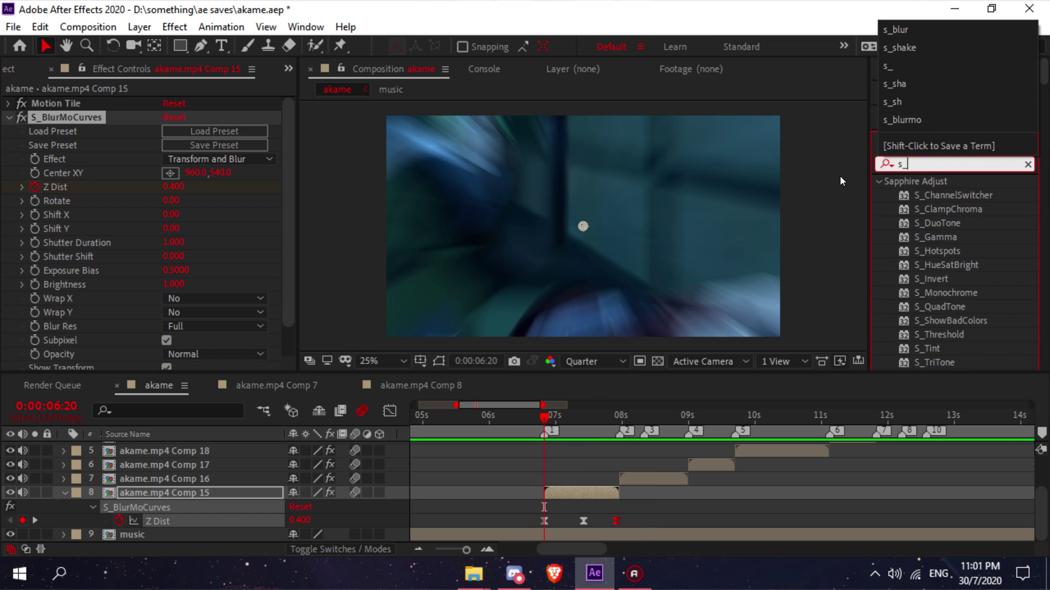
{"action": "type", "text": "shake"}
{"action": "double_click", "coordinate": [932, 194]}
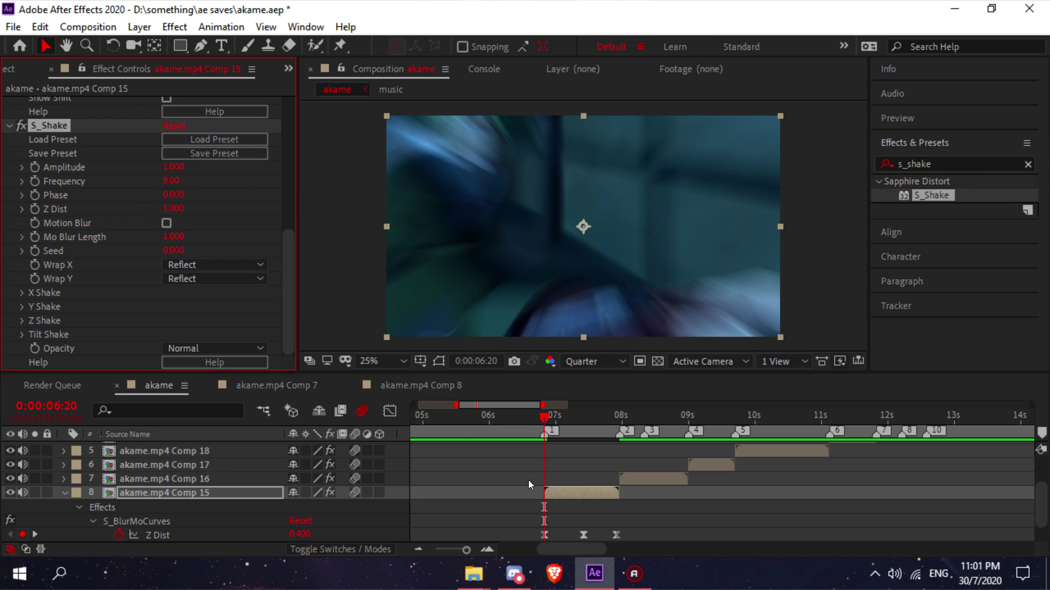
{"action": "key", "text": "u"}
Set both the Amplitude and the Frequency of S_Shake to 5
{"action": "left_click", "coordinate": [172, 166]}
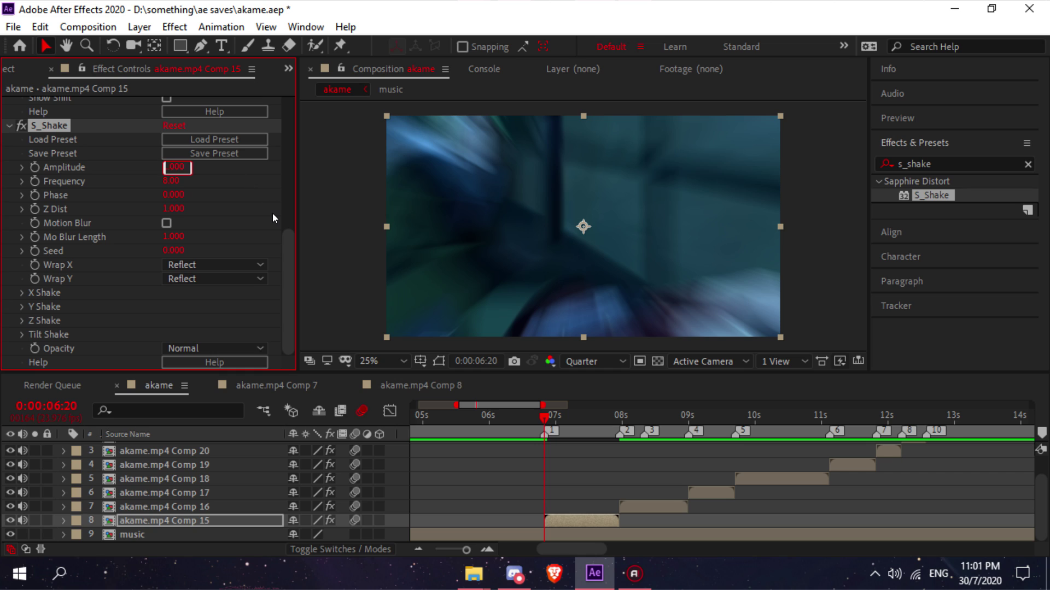
{"action": "type", "text": "5"}
{"action": "key", "text": "Return"}
{"action": "key", "text": "Tab"}
{"action": "type", "text": "5"}
{"action": "key", "text": "Return"}
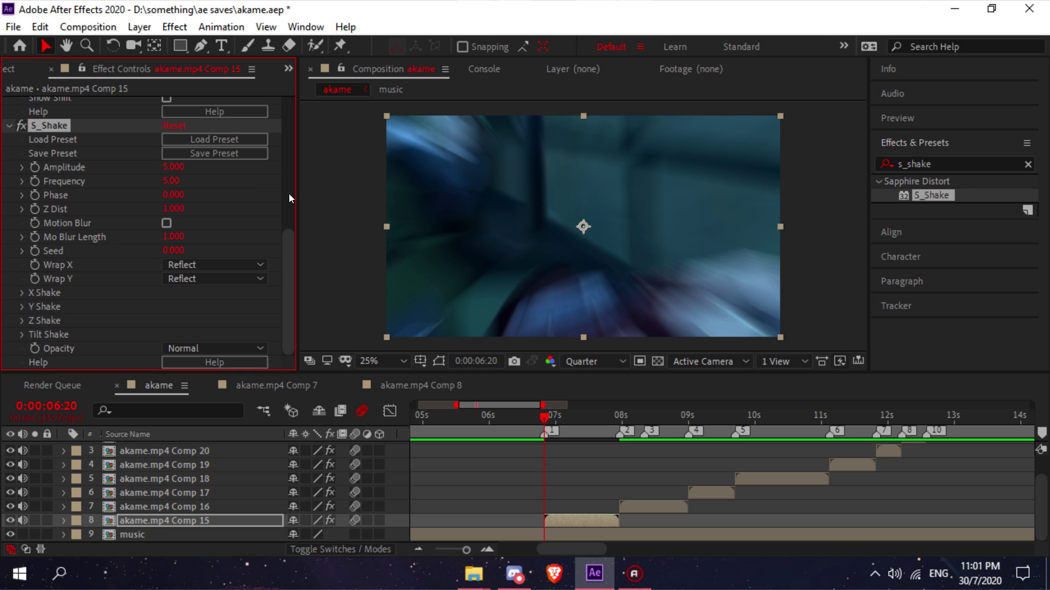
Set the horizontal shake of S_Shake to X Rand Amp 36 and X Wave Amp 30
{"action": "left_click", "coordinate": [22, 293]}
{"action": "scroll", "coordinate": [52, 305], "scroll_direction": "down", "scroll_amount": 2}
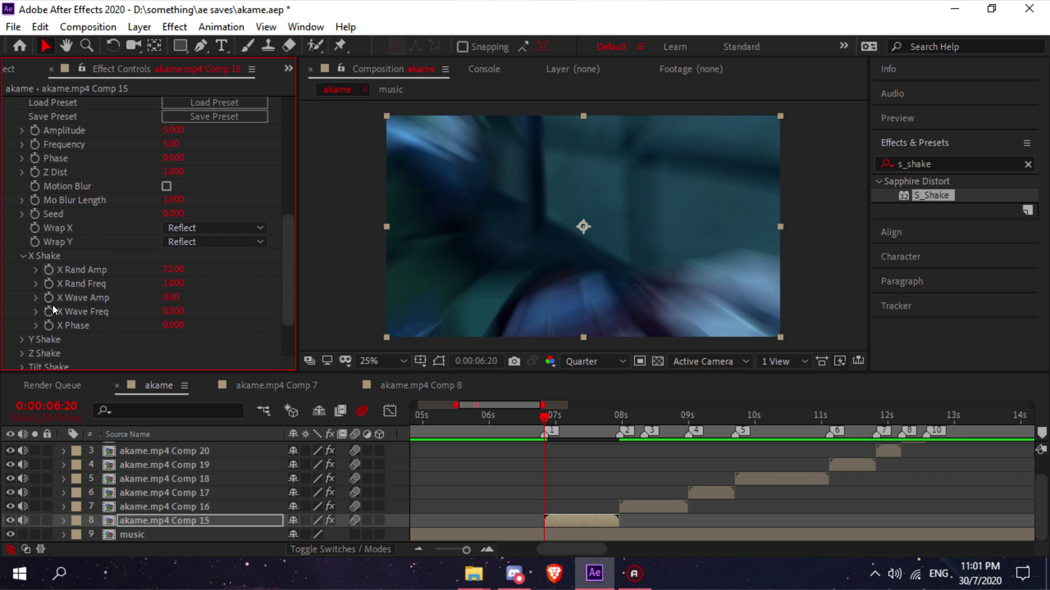
{"action": "left_click", "coordinate": [167, 270]}
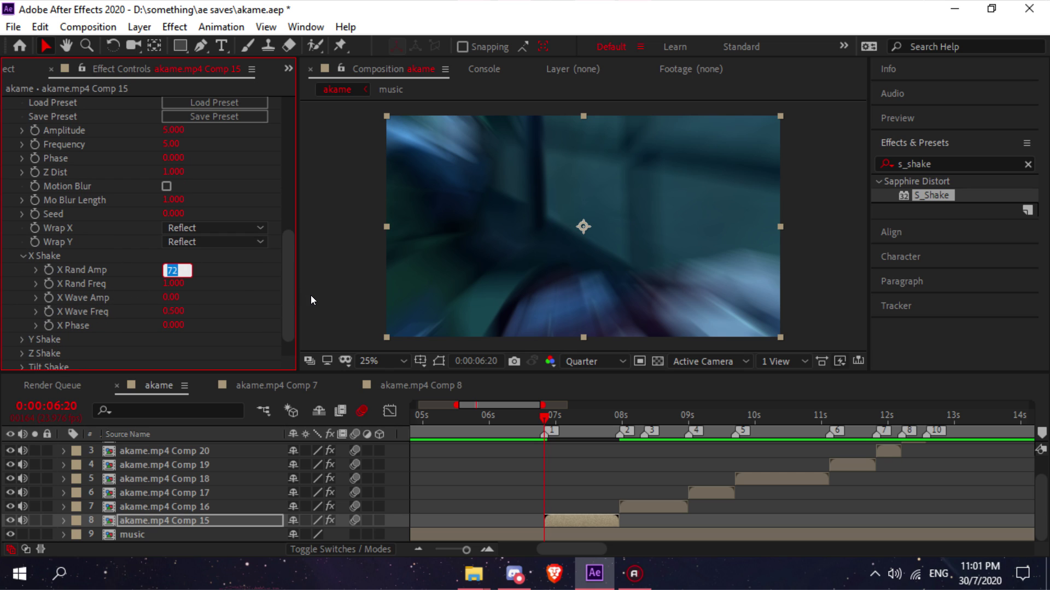
{"action": "type", "text": "36"}
{"action": "key", "text": "Return"}
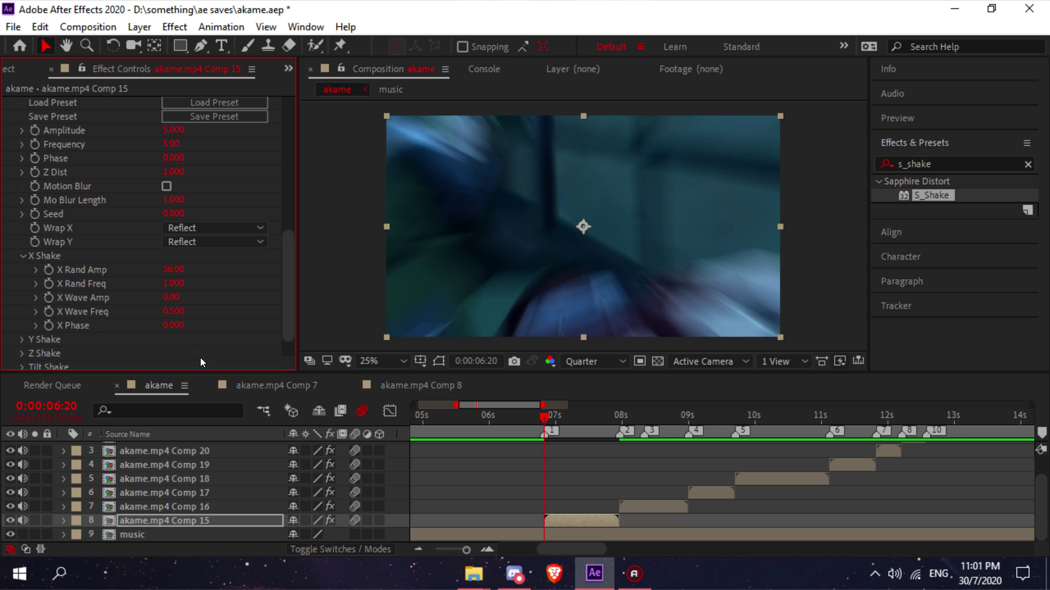
{"action": "left_click", "coordinate": [172, 297]}
{"action": "type", "text": "30"}
{"action": "key", "text": "Return"}
{"action": "left_click", "coordinate": [24, 255]}
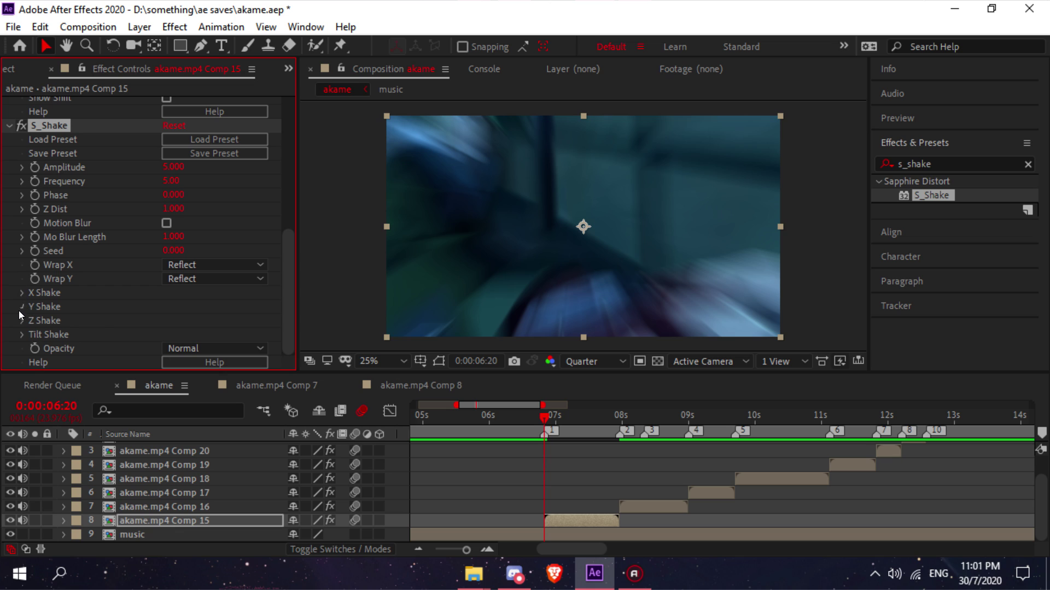
Set the vertical shake of S_Shake to Y Rand Amp 36 and Y Wave Amp 30
{"action": "left_click", "coordinate": [20, 308]}
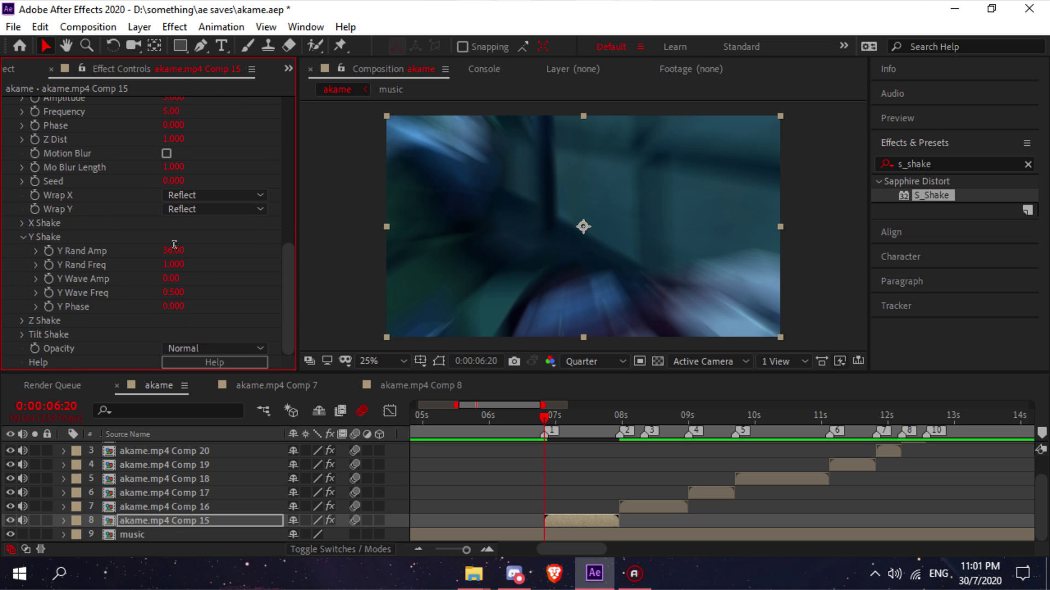
{"action": "left_click", "coordinate": [172, 251]}
{"action": "type", "text": "36"}
{"action": "key", "text": "Return"}
{"action": "left_click", "coordinate": [173, 279]}
{"action": "type", "text": "30"}
{"action": "key", "text": "Return"}
{"action": "scroll", "coordinate": [62, 286], "scroll_direction": "up", "scroll_amount": 3}
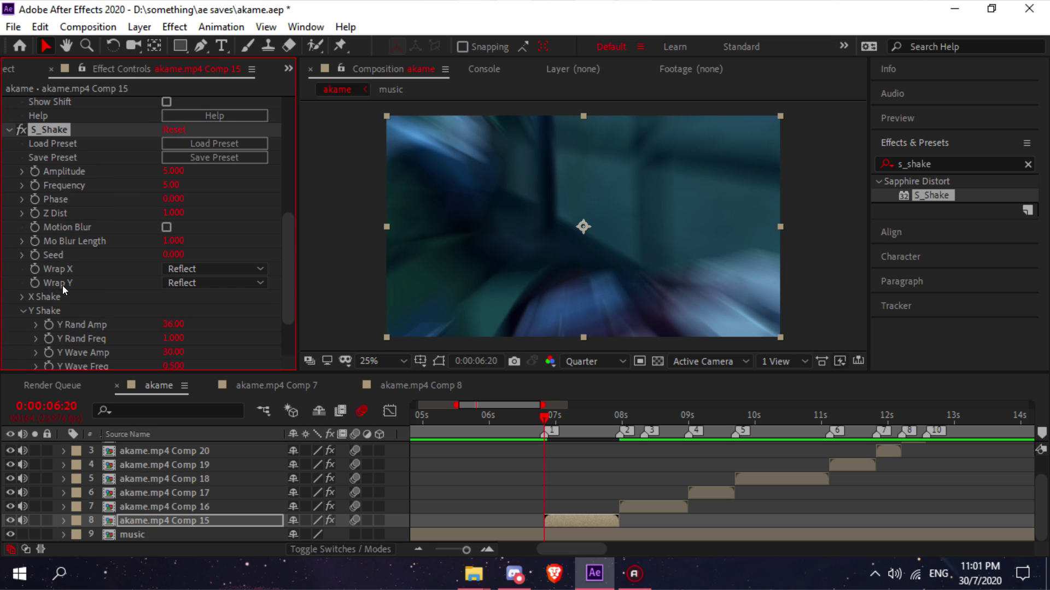
{"action": "left_click", "coordinate": [137, 306]}
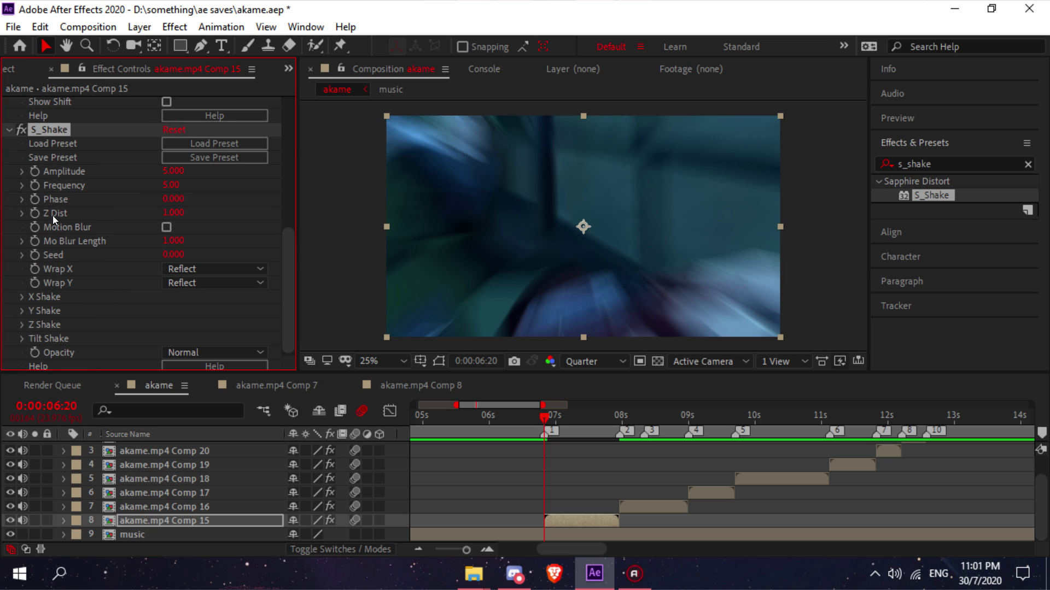
Keyframe the S_Shake Amplitude at 5 on 0:00:06:20 and at 0 on 0:00:07:10
{"action": "scroll", "coordinate": [50, 215], "scroll_direction": "up", "scroll_amount": 2}
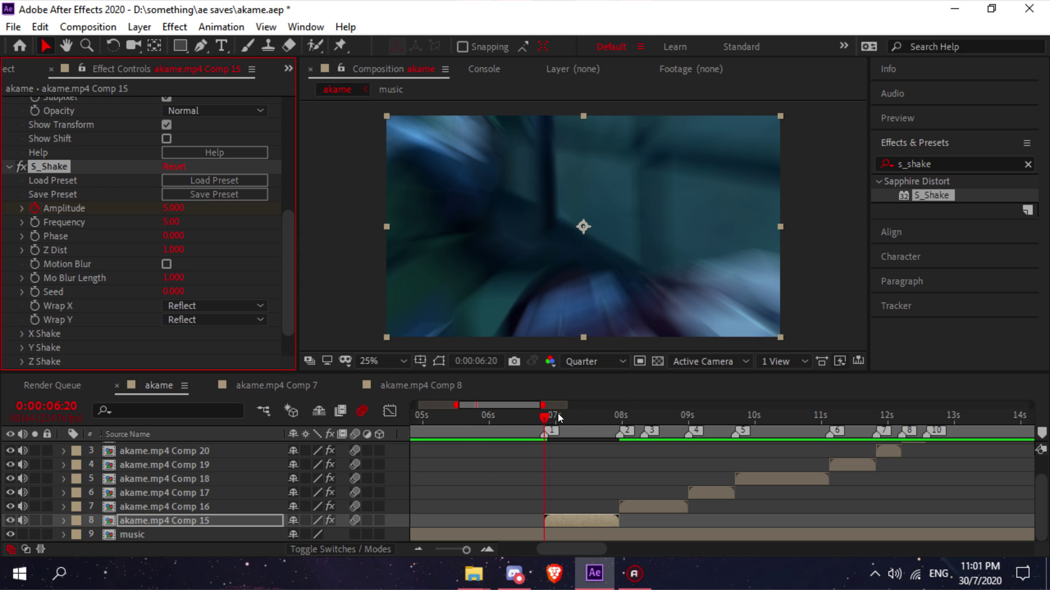
{"action": "left_click_drag", "start_coordinate": [557, 414], "coordinate": [583, 419]}
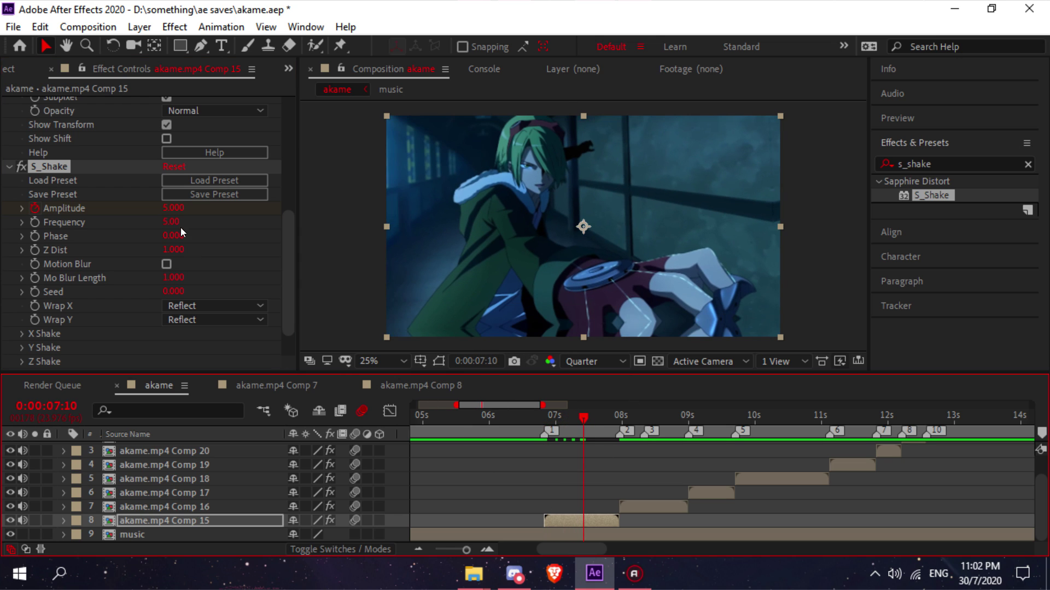
{"action": "left_click", "coordinate": [171, 208]}
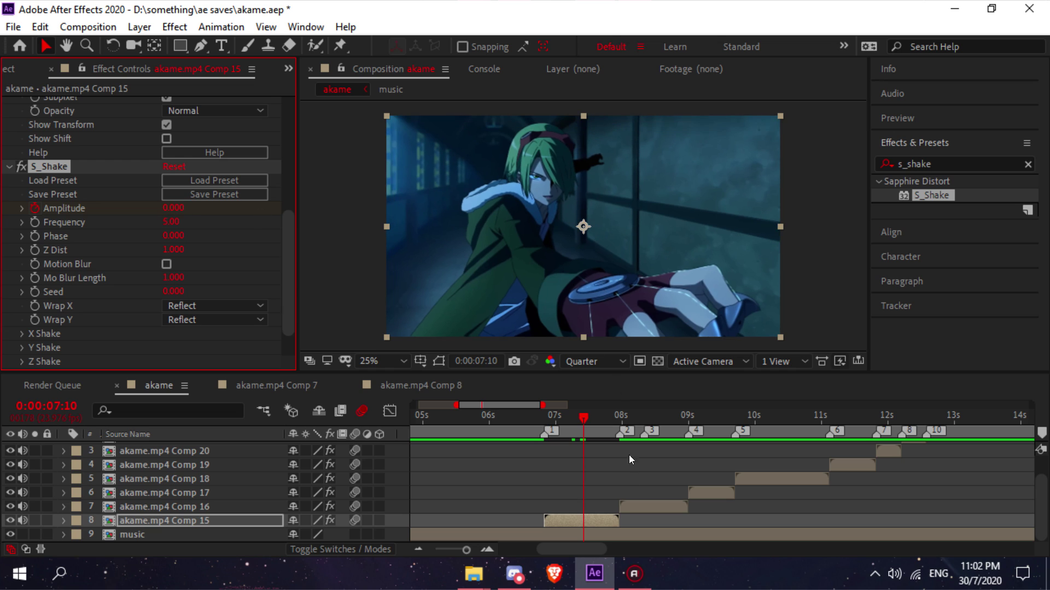
Reveal Comp 15's keyframes and apply Easy Ease to both S_Shake Amplitude keyframes
{"action": "key", "text": "u"}
{"action": "scroll", "coordinate": [621, 481], "scroll_direction": "down", "scroll_amount": 2}
{"action": "left_click_drag", "start_coordinate": [620, 509], "coordinate": [528, 532]}
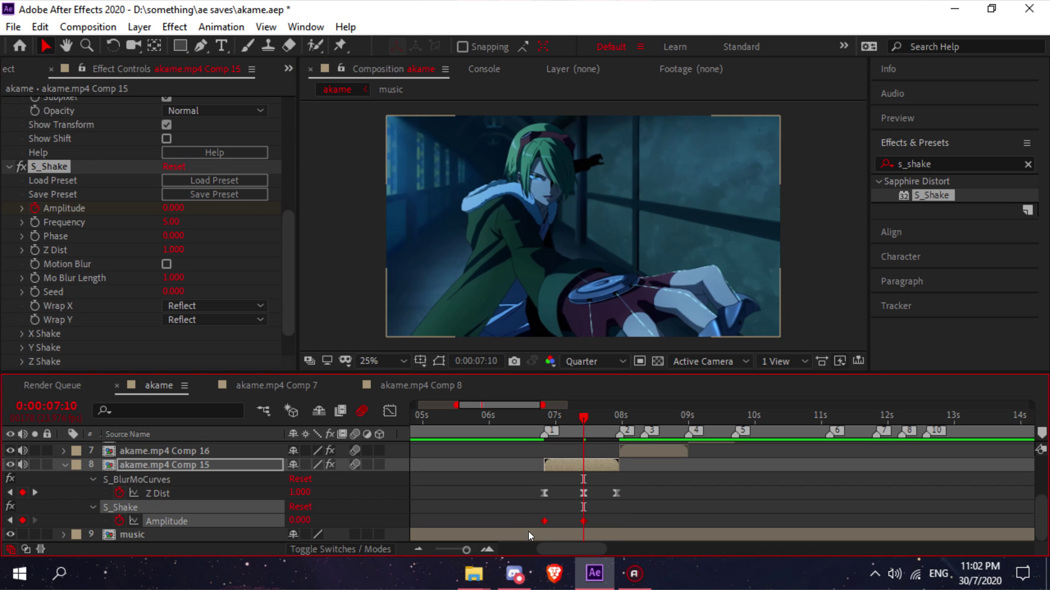
Reshape the Amplitude curve in the Graph Editor so it falls steeply from the first keyframe and flattens into the second
{"action": "left_click", "coordinate": [390, 411]}
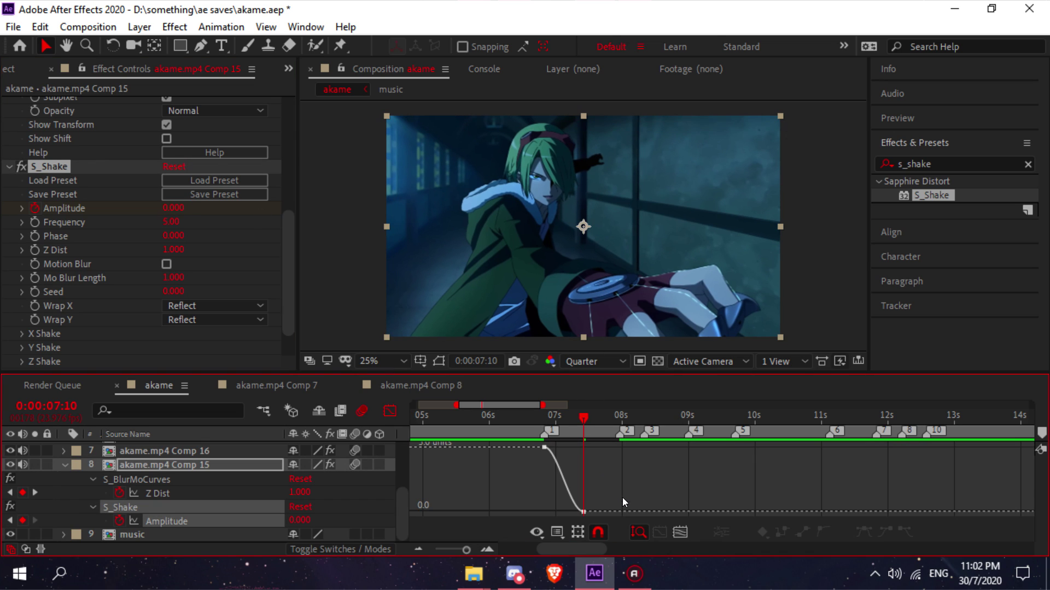
{"action": "left_click", "coordinate": [542, 447]}
{"action": "scroll", "coordinate": [553, 458], "scroll_direction": "up", "scroll_amount": 2}
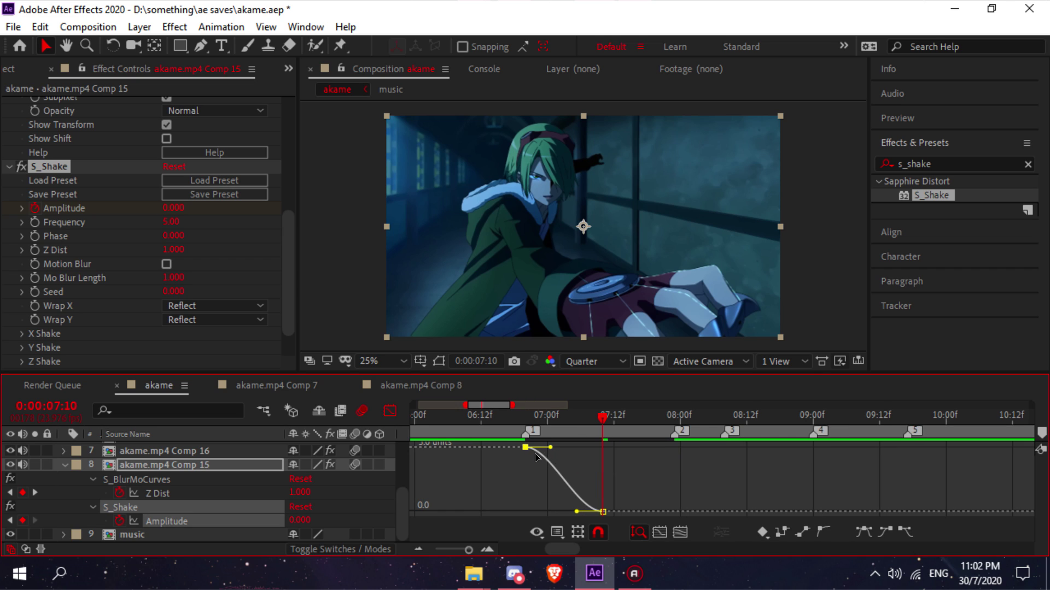
{"action": "left_click_drag", "start_coordinate": [550, 447], "coordinate": [526, 458]}
{"action": "left_click_drag", "start_coordinate": [576, 511], "coordinate": [523, 514]}
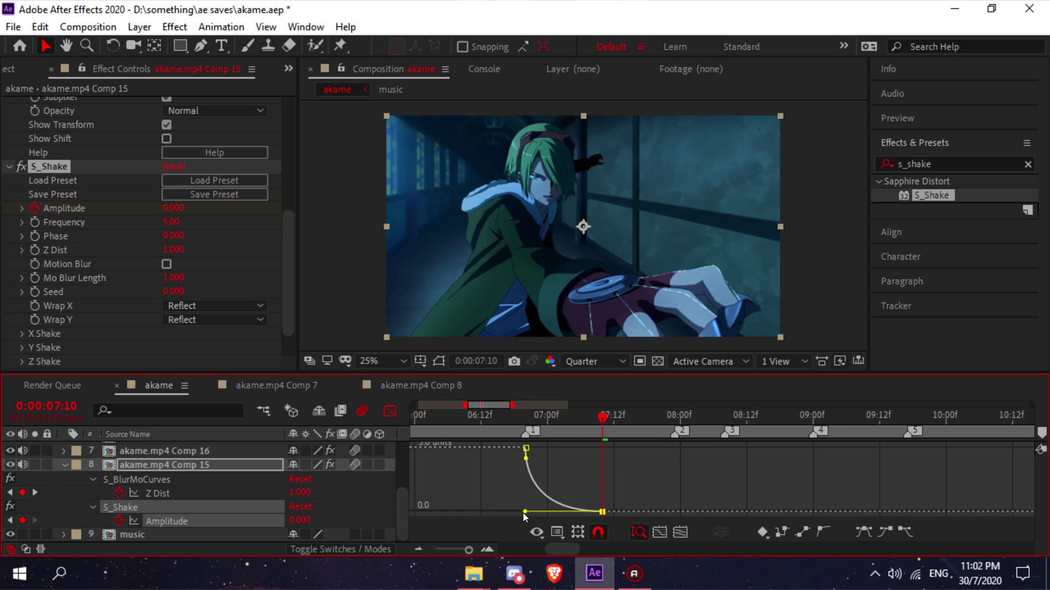
{"action": "left_click", "coordinate": [389, 410]}
Preview the combined zoom and shake on Comp 15, starting from the clip's start and from 0:00:06:10
{"action": "key", "text": "minus"}
{"action": "left_click", "coordinate": [541, 422]}
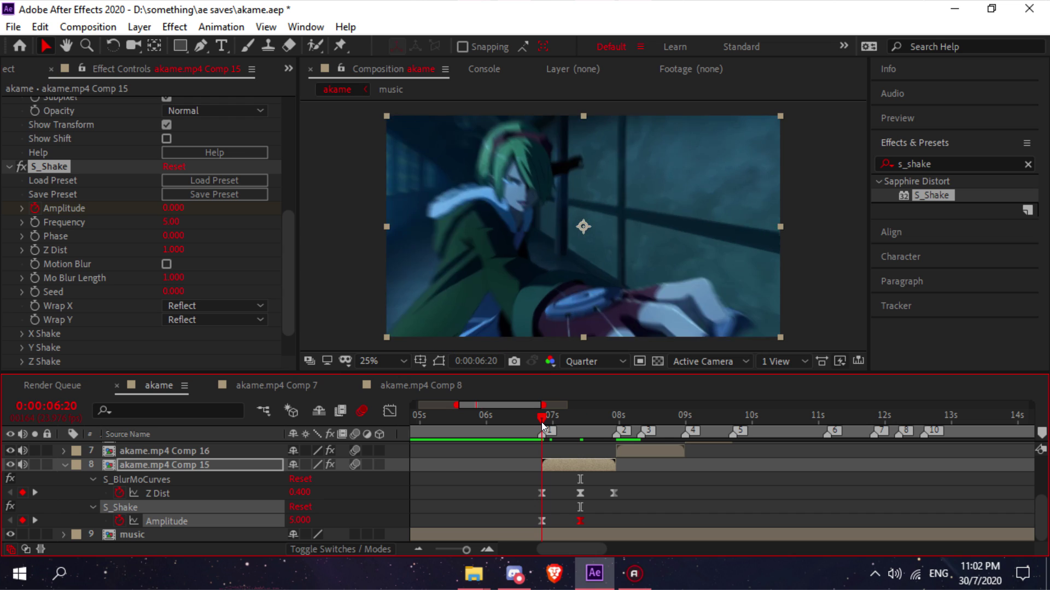
{"action": "key", "text": "space"}
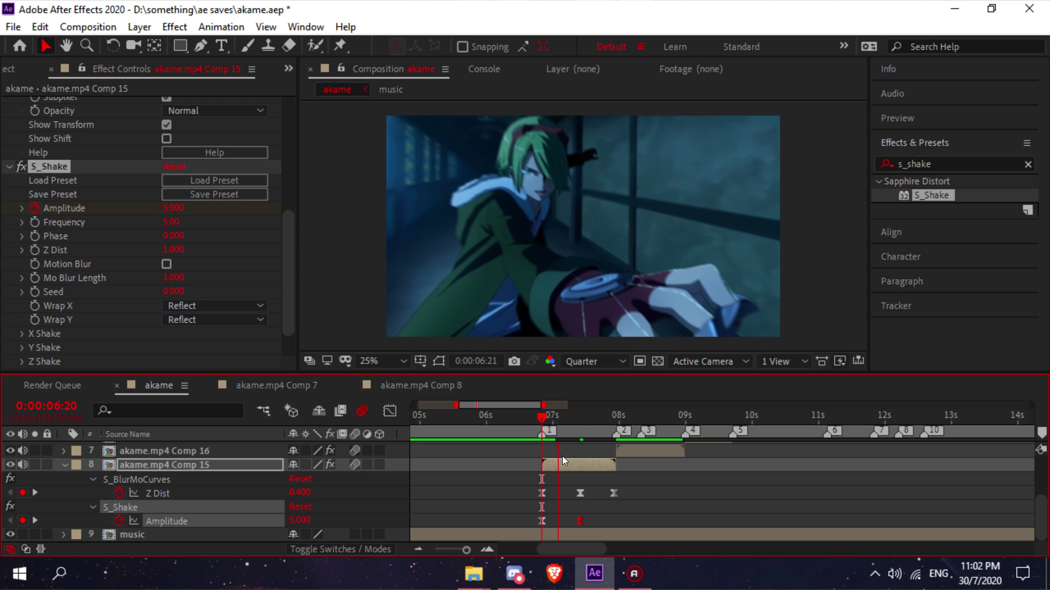
{"action": "left_click", "coordinate": [513, 420]}
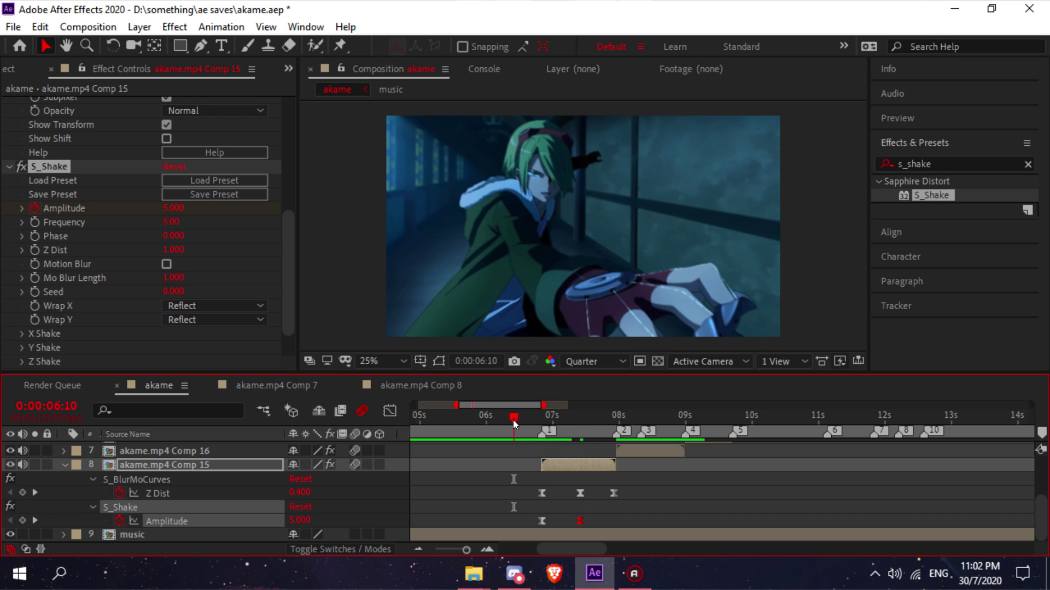
{"action": "key", "text": "space"}
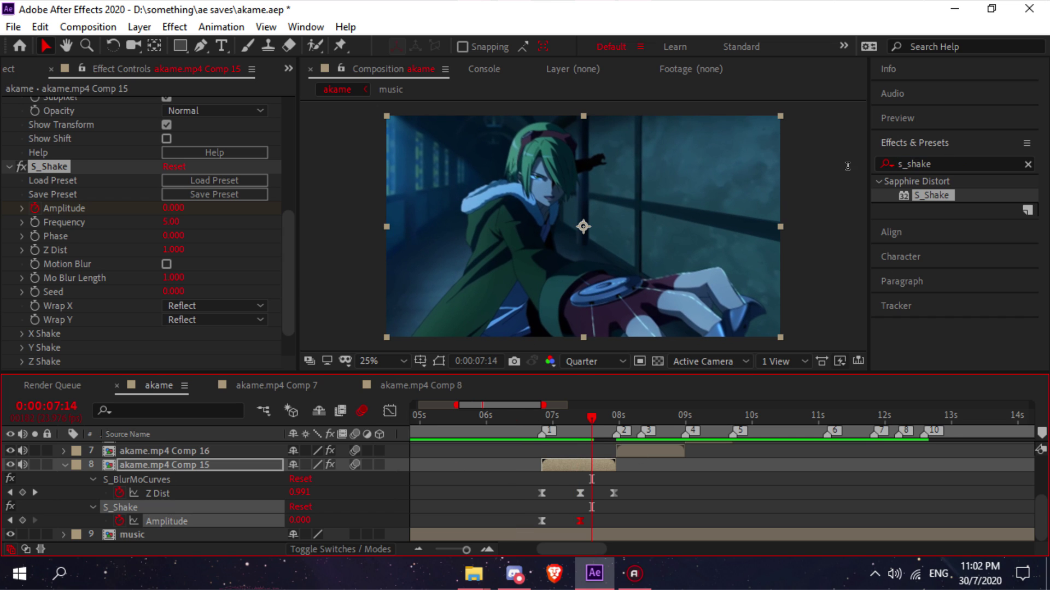
Find the Video Copilot Twitch effect, apply it to Comp 15 and set its speed to 30
{"action": "left_click", "coordinate": [895, 164]}
{"action": "type", "text": "twitch"}
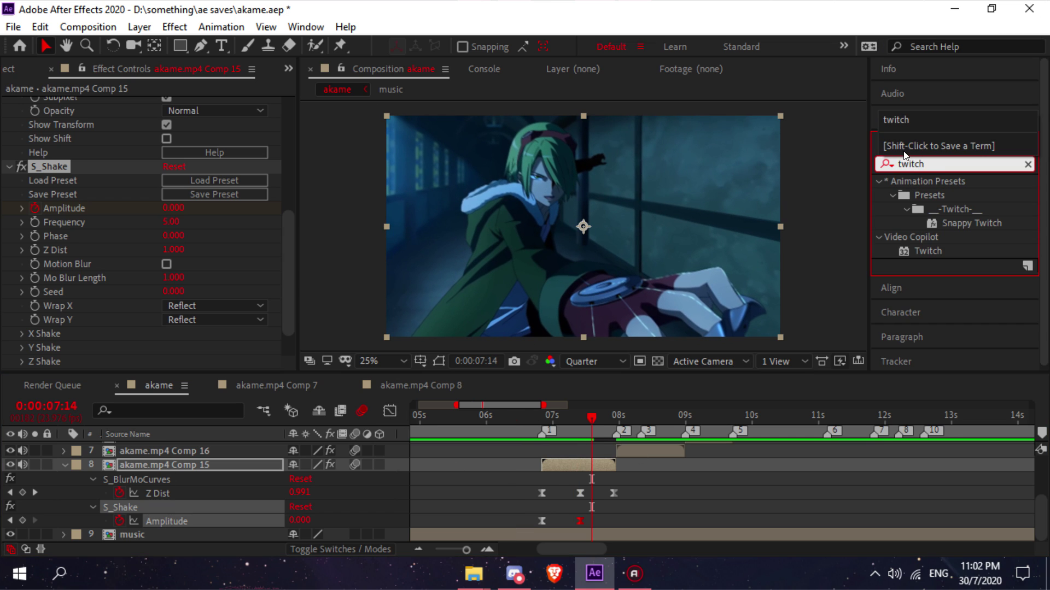
{"action": "double_click", "coordinate": [929, 252]}
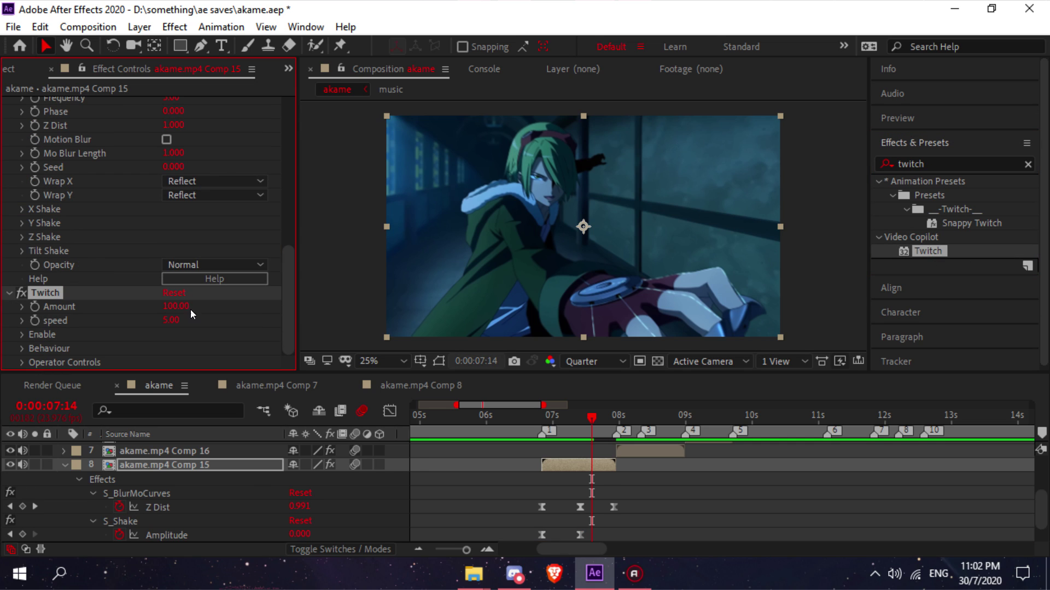
{"action": "left_click", "coordinate": [542, 416]}
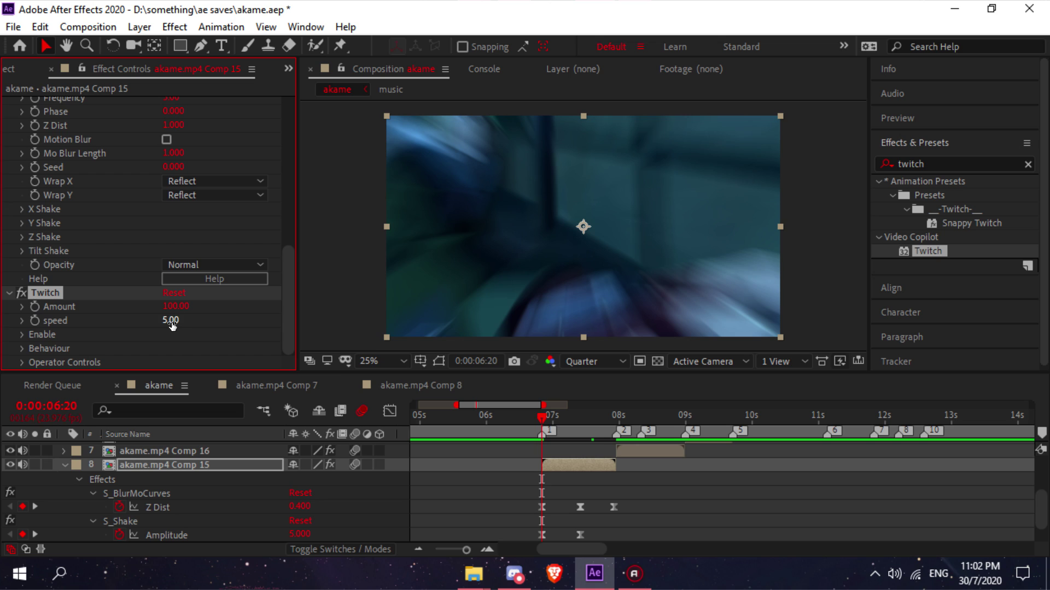
{"action": "left_click", "coordinate": [170, 320]}
{"action": "type", "text": "30"}
{"action": "key", "text": "Return"}
Enable only the Slide operator in the Twitch effect on Comp 15
{"action": "left_click", "coordinate": [22, 363]}
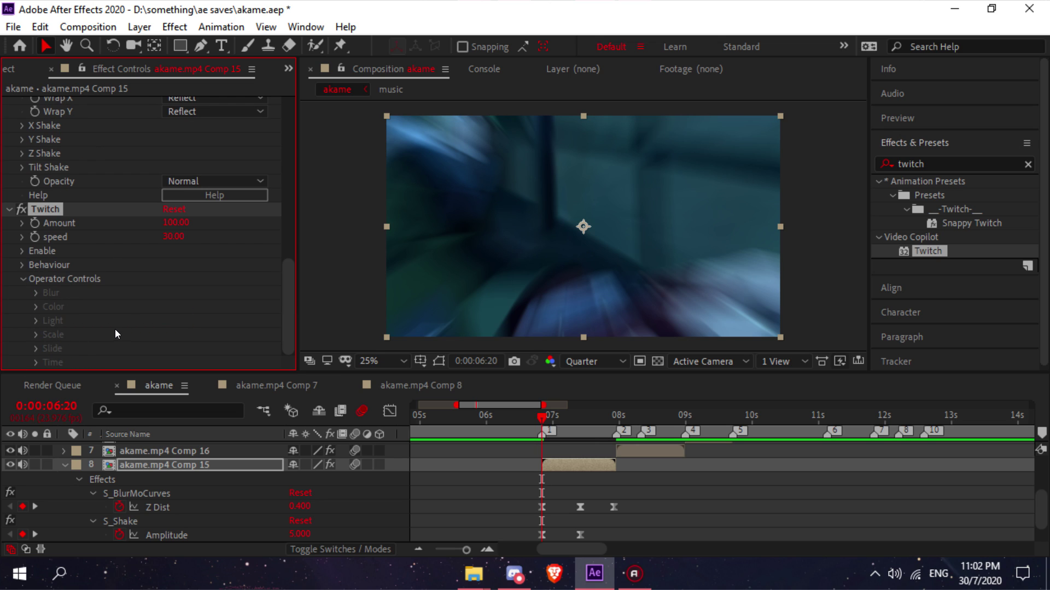
{"action": "left_click", "coordinate": [23, 278]}
{"action": "left_click", "coordinate": [21, 334]}
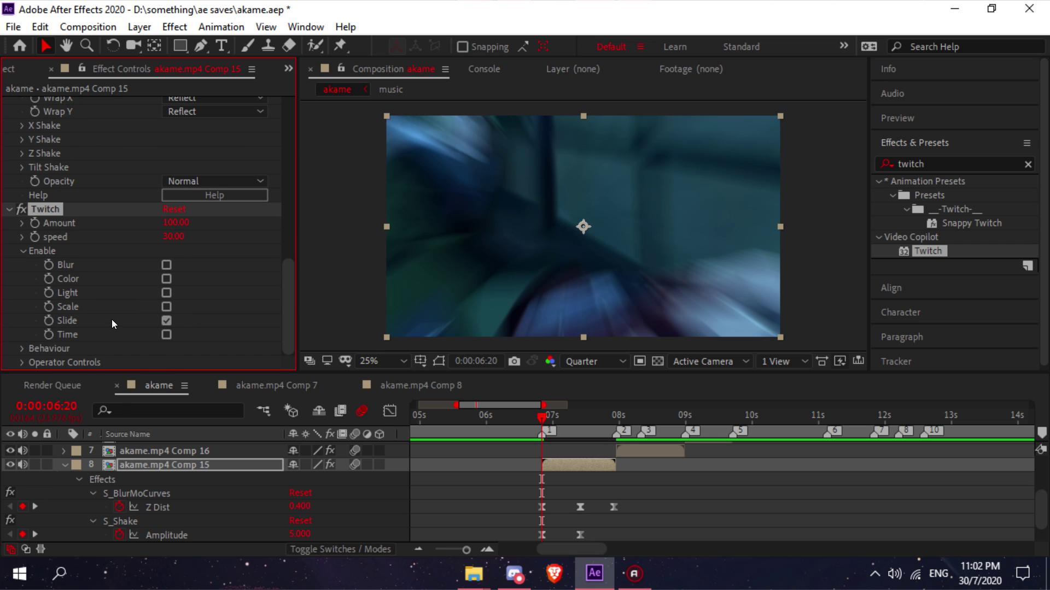
{"action": "left_click", "coordinate": [21, 251]}
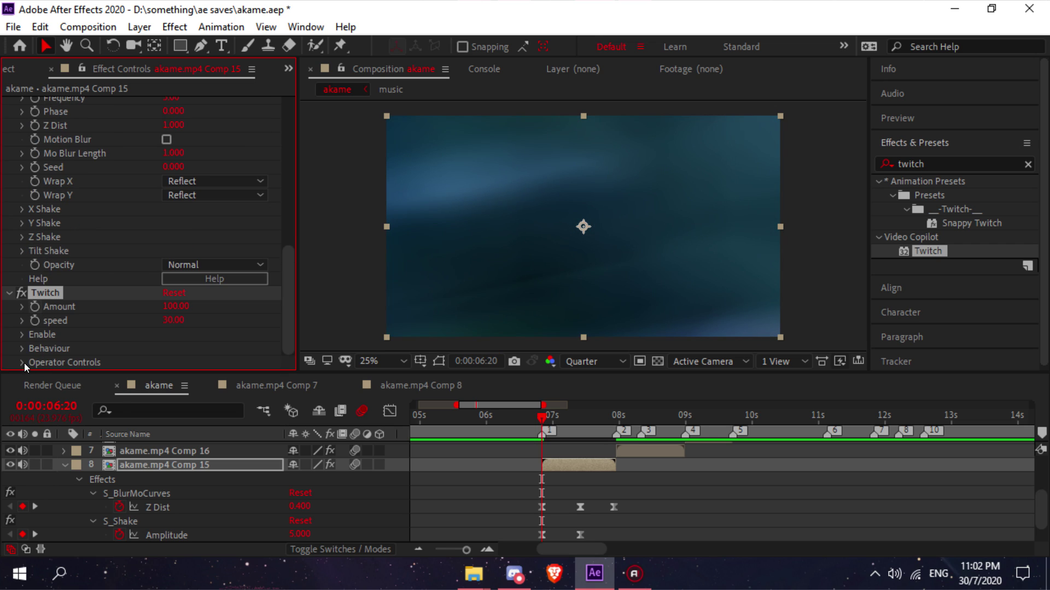
Set the Twitch effect's Slide Amount to 100 and collapse its operator controls
{"action": "left_click", "coordinate": [23, 363]}
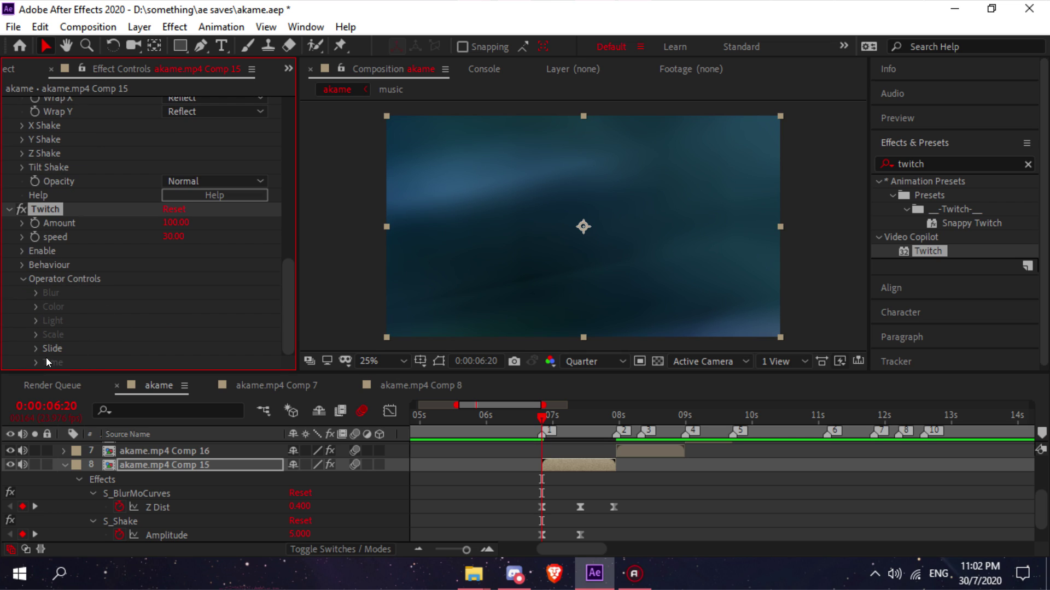
{"action": "left_click", "coordinate": [37, 348]}
{"action": "scroll", "coordinate": [151, 308], "scroll_direction": "down", "scroll_amount": 1}
{"action": "left_click", "coordinate": [172, 252]}
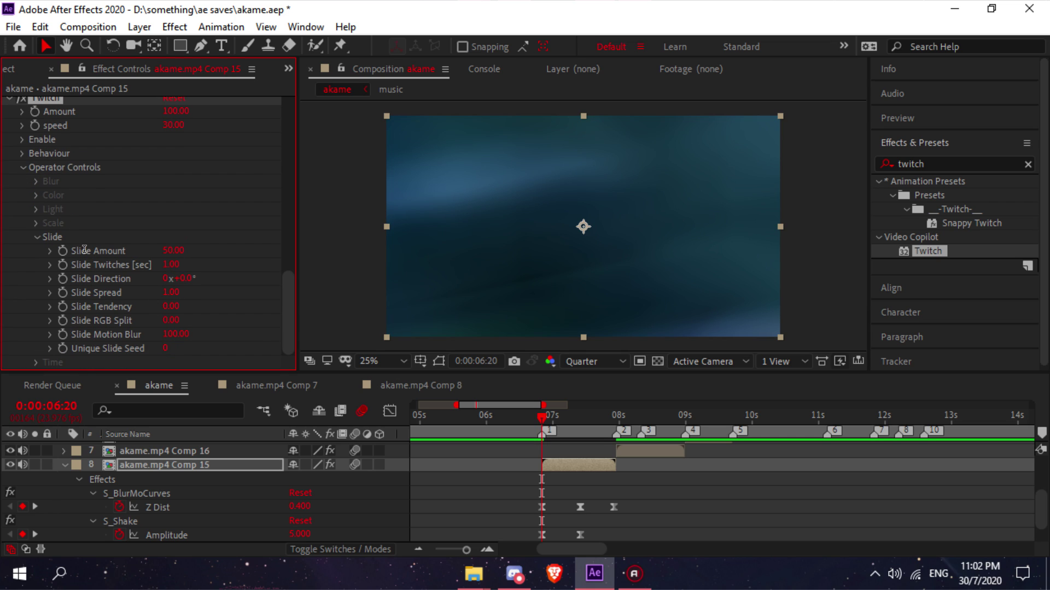
{"action": "type", "text": "100"}
{"action": "key", "text": "Return"}
{"action": "left_click", "coordinate": [22, 167]}
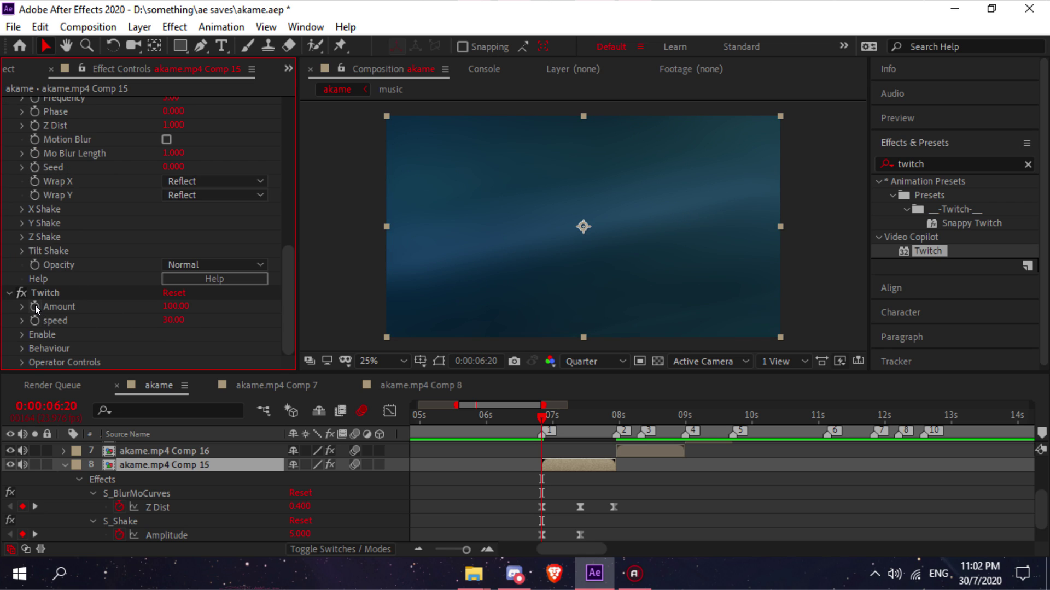
Keyframe the Twitch Amount at 100 on 0:00:06:20 and at 0 on 0:00:07:01
{"action": "left_click", "coordinate": [35, 307]}
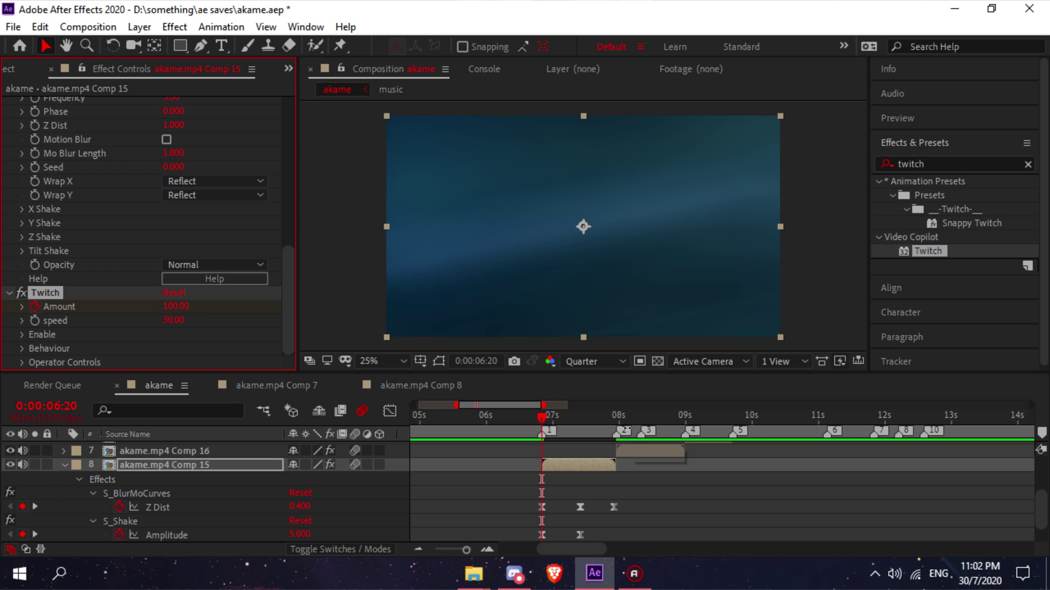
{"action": "left_click", "coordinate": [572, 419]}
{"action": "left_click_drag", "start_coordinate": [581, 422], "coordinate": [541, 426]}
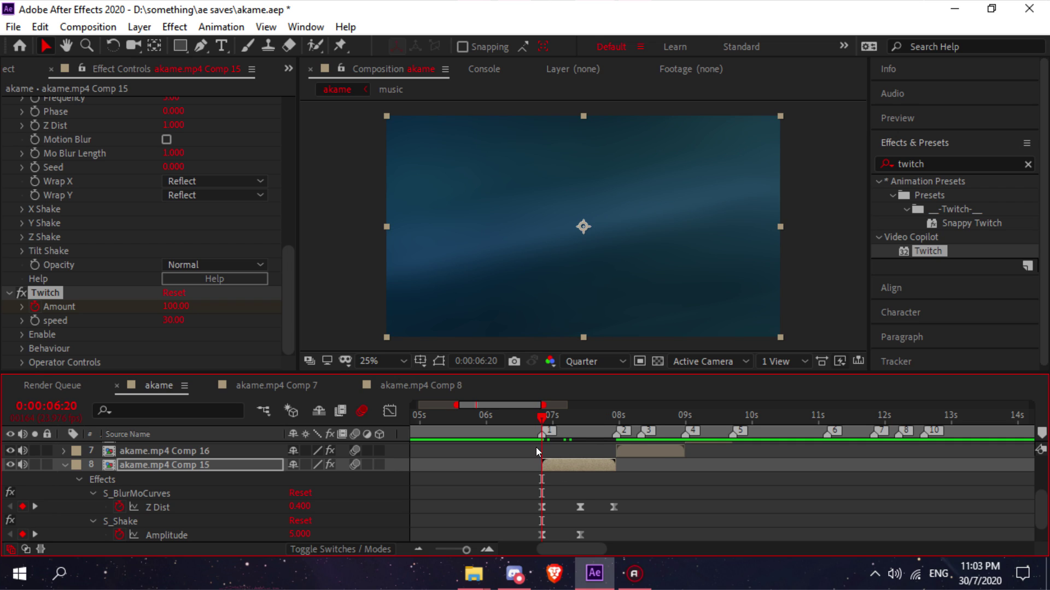
{"action": "key", "text": "Page_Down"}
{"action": "key", "text": "Page_Down"}
{"action": "key", "text": "Page_Down"}
{"action": "key", "text": "Page_Down"}
{"action": "key", "text": "Page_Down"}
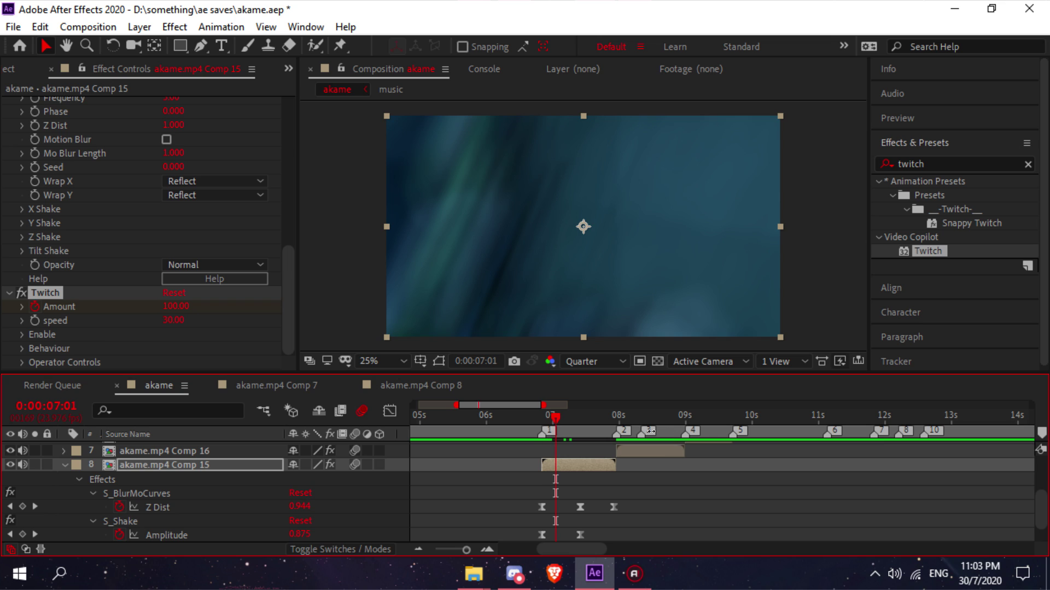
{"action": "left_click", "coordinate": [173, 306]}
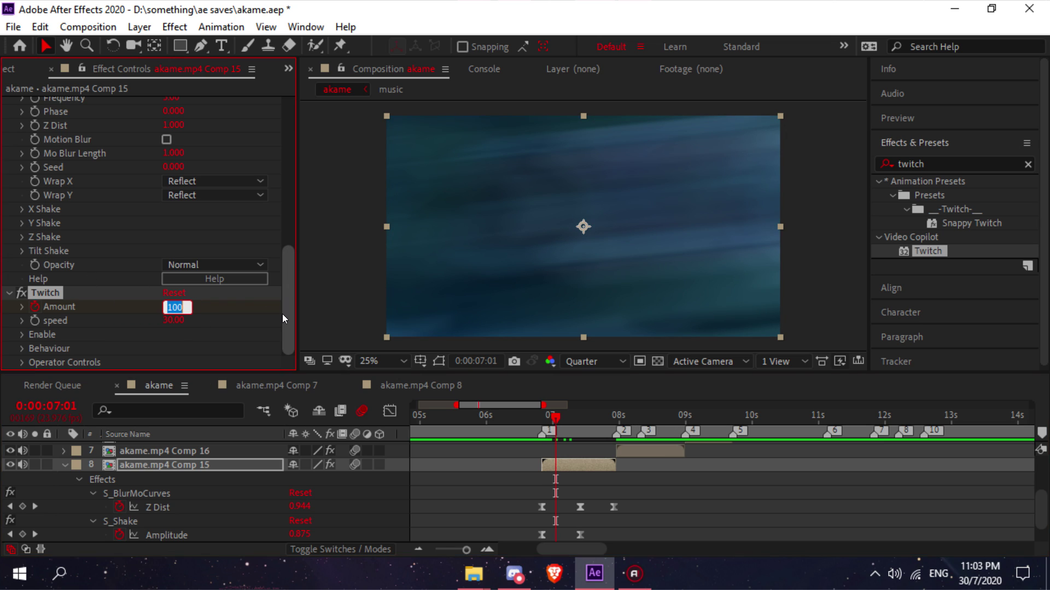
{"action": "type", "text": "0"}
{"action": "key", "text": "Return"}
Reveal Comp 15's keyframes and apply Easy Ease to both Twitch Amount keyframes
{"action": "key", "text": "u"}
{"action": "key", "text": "u"}
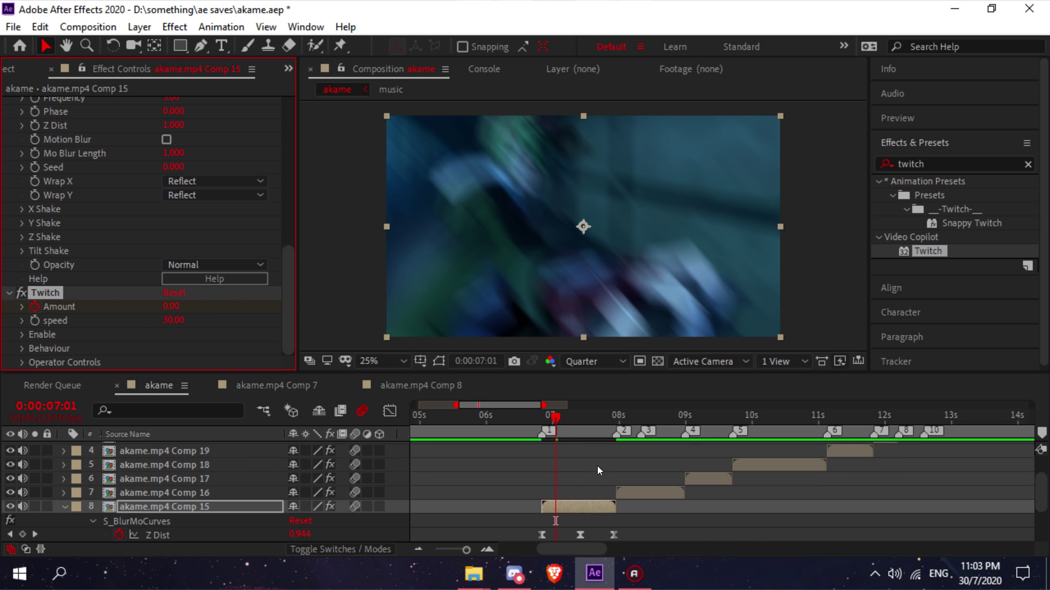
{"action": "scroll", "coordinate": [598, 468], "scroll_direction": "down", "scroll_amount": 2}
{"action": "left_click_drag", "start_coordinate": [531, 527], "coordinate": [584, 519]}
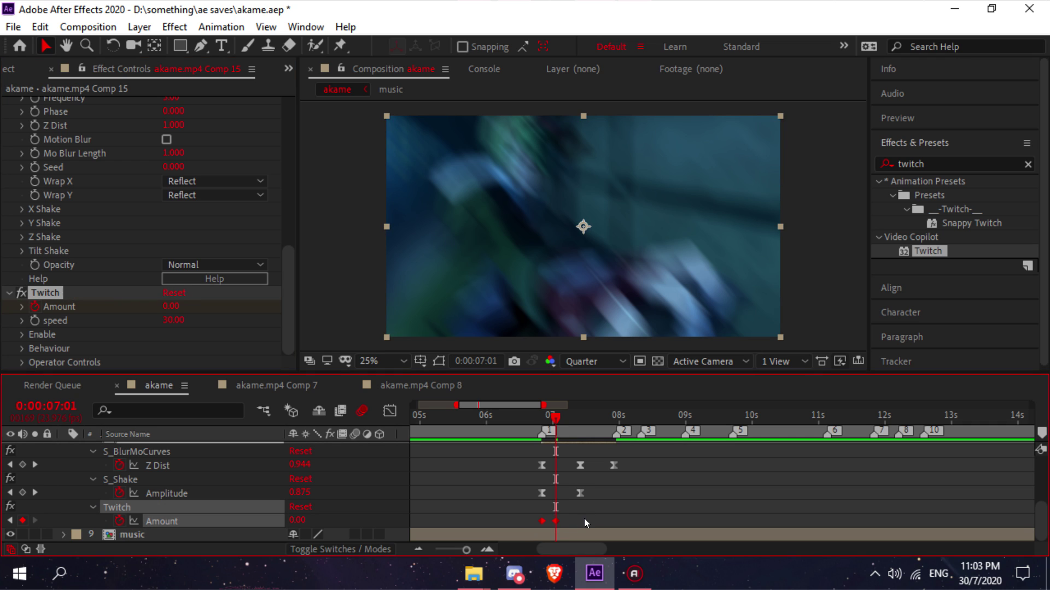
{"action": "key", "text": "F9"}
Reshape the Twitch Amount curve in the Graph Editor so it drops steeply from the first keyframe and flattens into the second
{"action": "left_click", "coordinate": [389, 412]}
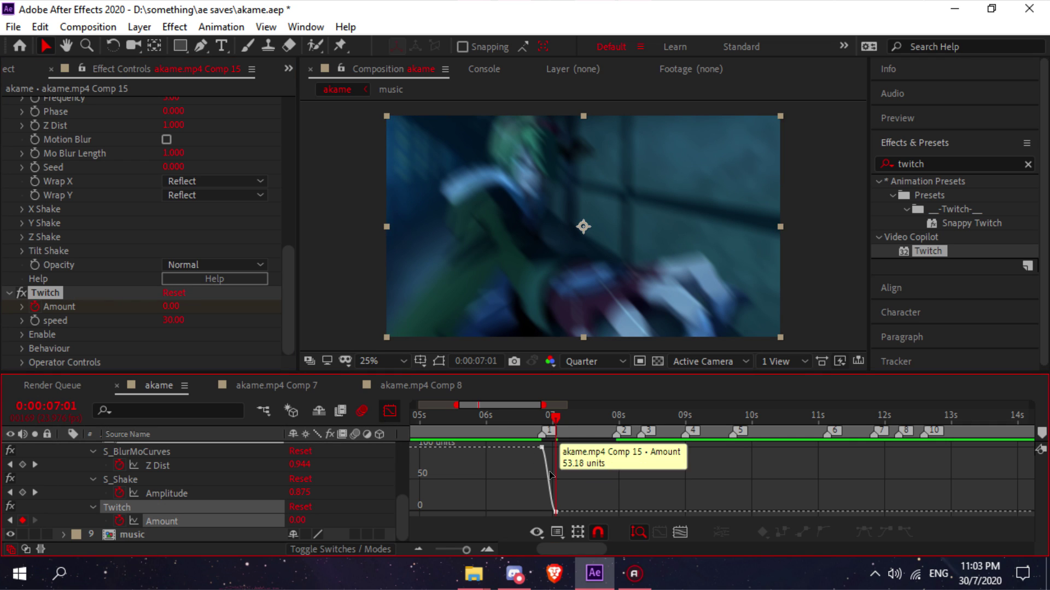
{"action": "scroll", "coordinate": [569, 481], "scroll_direction": "up", "scroll_amount": 5}
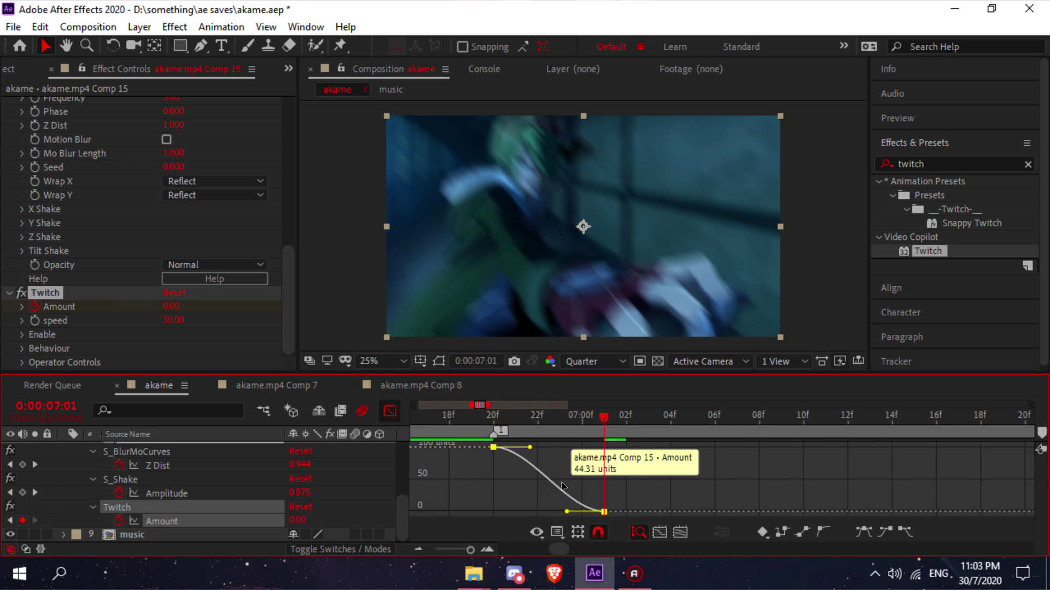
{"action": "left_click_drag", "start_coordinate": [623, 448], "coordinate": [564, 503]}
{"action": "left_click_drag", "start_coordinate": [690, 511], "coordinate": [562, 513]}
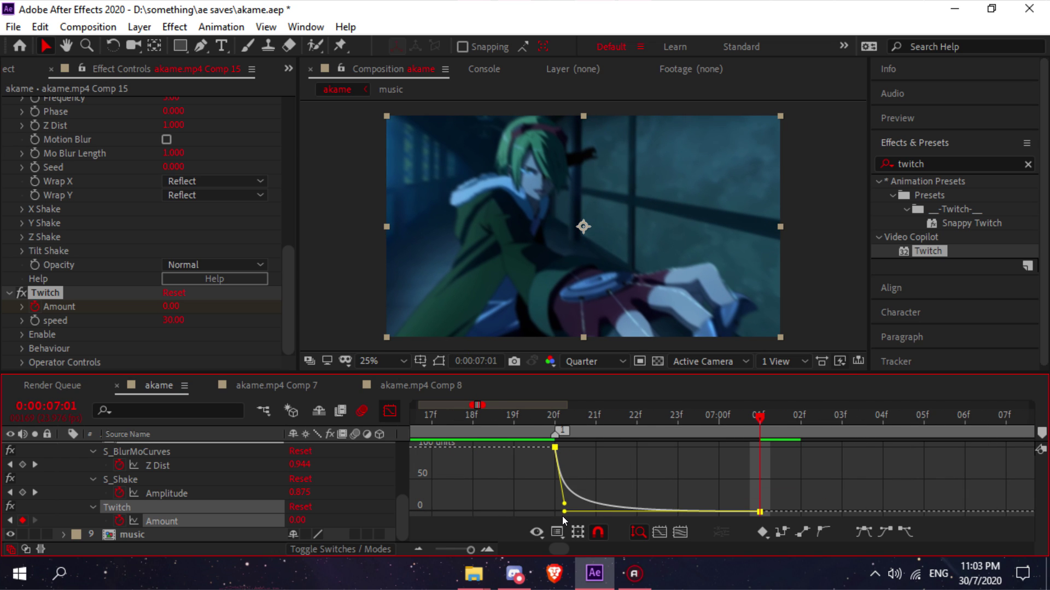
{"action": "key", "text": "shift+F3"}
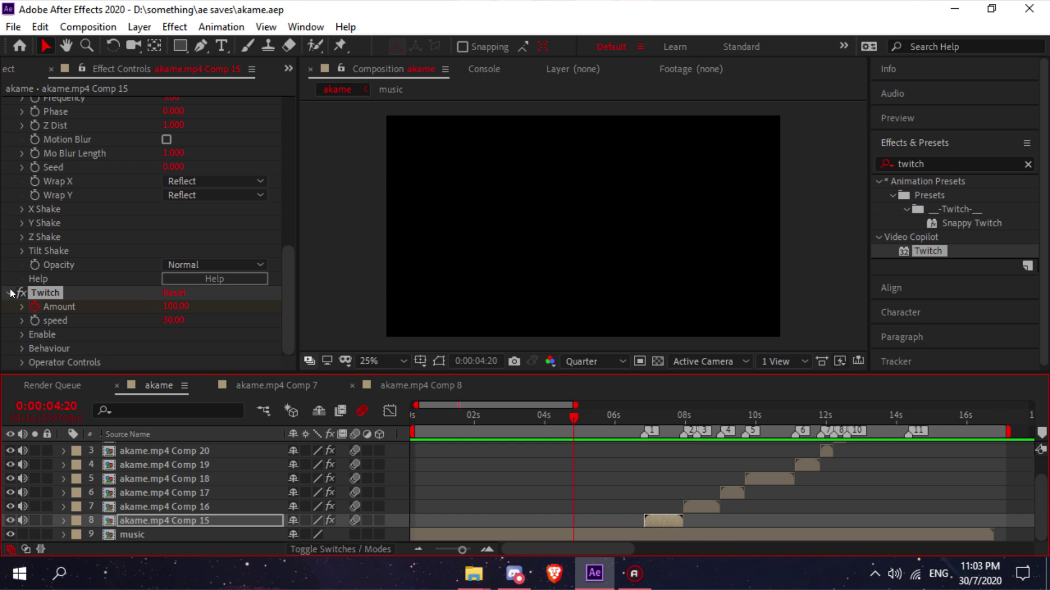
Collapse the Twitch and S_Shake settings in Comp 15's effect list
{"action": "left_click", "coordinate": [10, 293]}
{"action": "scroll", "coordinate": [20, 287], "scroll_direction": "up", "scroll_amount": 3}
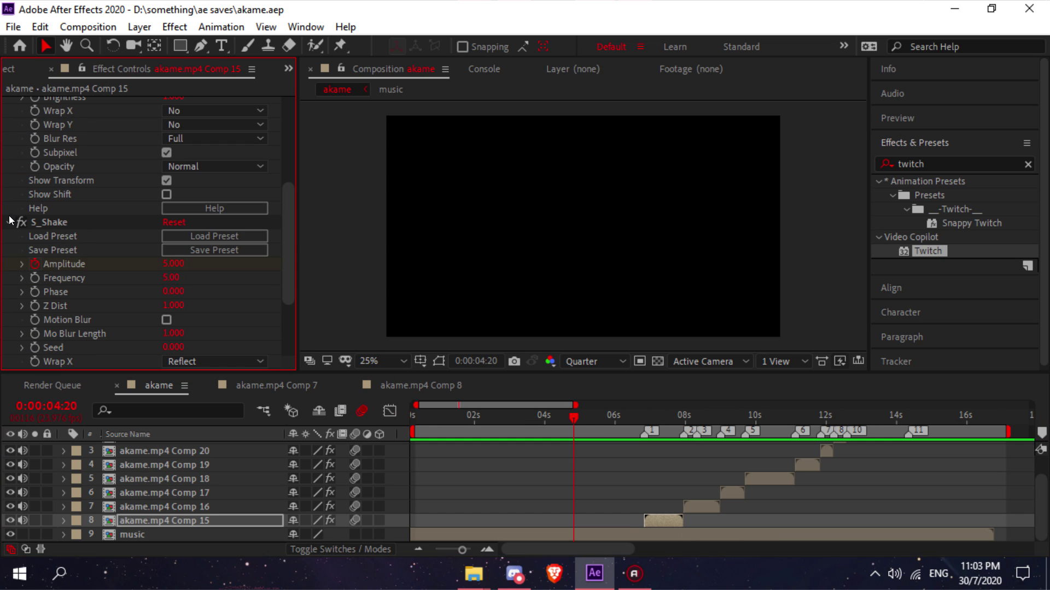
{"action": "left_click", "coordinate": [9, 221]}
{"action": "scroll", "coordinate": [93, 243], "scroll_direction": "up", "scroll_amount": 2}
Preview and scrub through the clips from Comp 15 to Comp 16 to check the transition
{"action": "left_click_drag", "start_coordinate": [609, 416], "coordinate": [624, 416]}
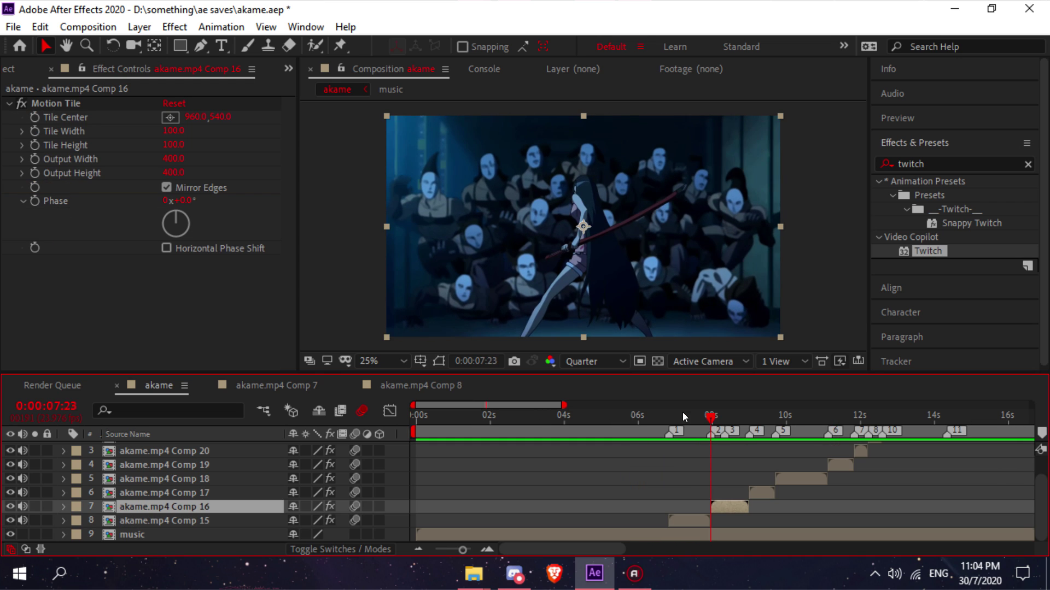
{"action": "key", "text": "space"}
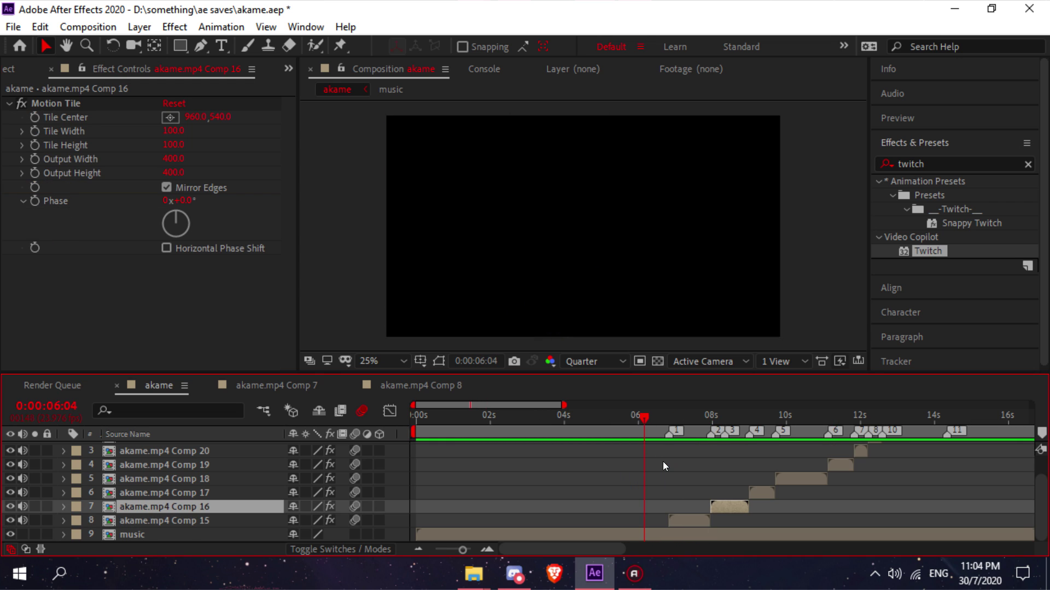
{"action": "left_click", "coordinate": [668, 417]}
{"action": "left_click_drag", "start_coordinate": [666, 416], "coordinate": [677, 417]}
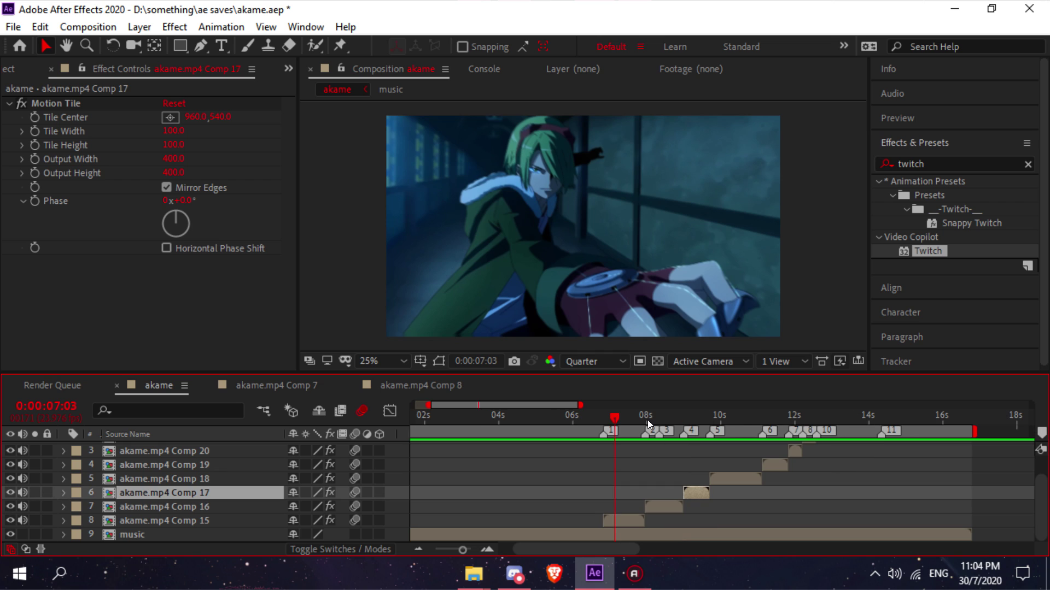
{"action": "left_click", "coordinate": [669, 420]}
{"action": "scroll", "coordinate": [814, 480], "scroll_direction": "up", "scroll_amount": 1}
{"action": "scroll", "coordinate": [814, 480], "scroll_direction": "down", "scroll_amount": 1}
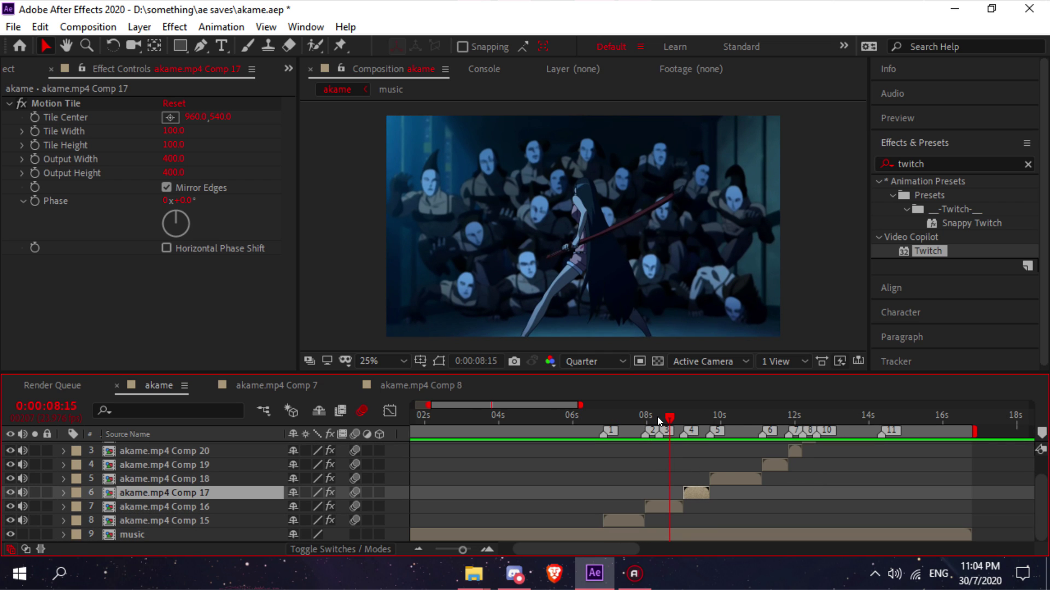
{"action": "left_click_drag", "start_coordinate": [657, 417], "coordinate": [639, 418]}
{"action": "key", "text": "="}
{"action": "left_click", "coordinate": [635, 418]}
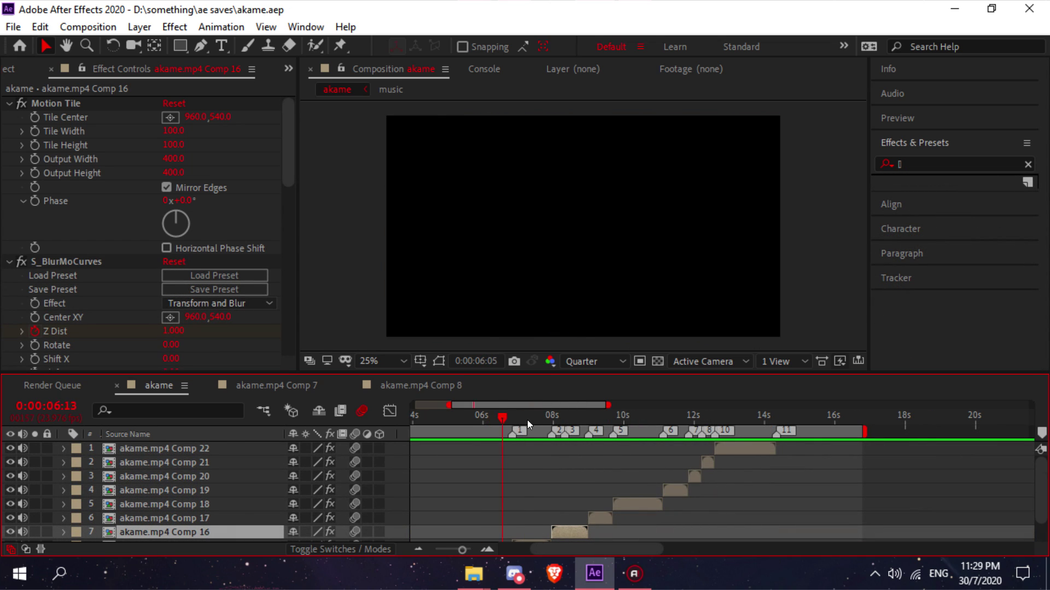
Play the full clip sequence from 0:00:06:15 to review all the transitions
{"action": "left_click_drag", "start_coordinate": [527, 420], "coordinate": [505, 423]}
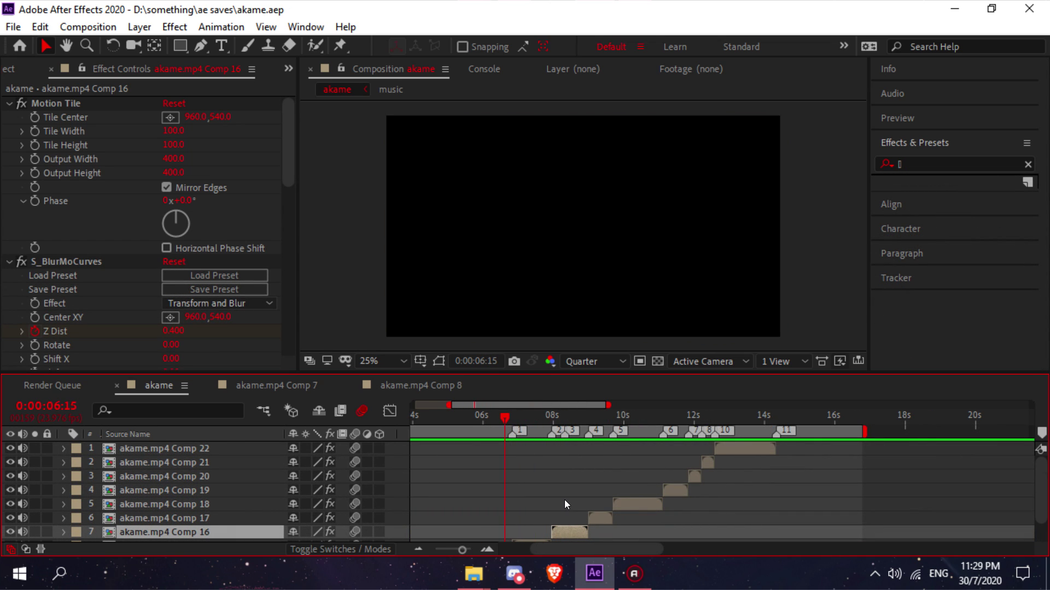
{"action": "key", "text": "space"}
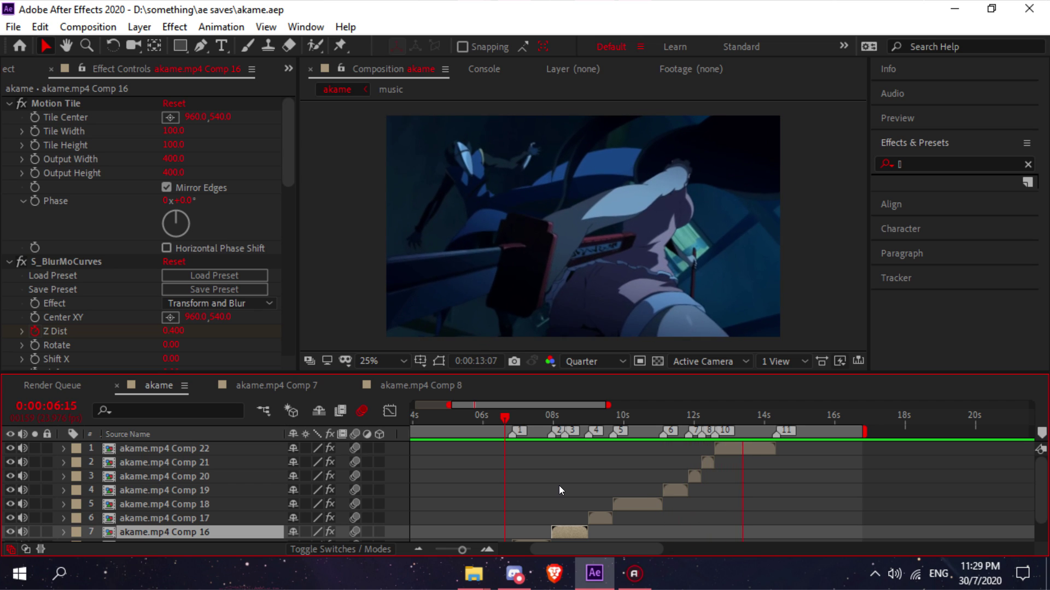
{"action": "key", "text": "space"}
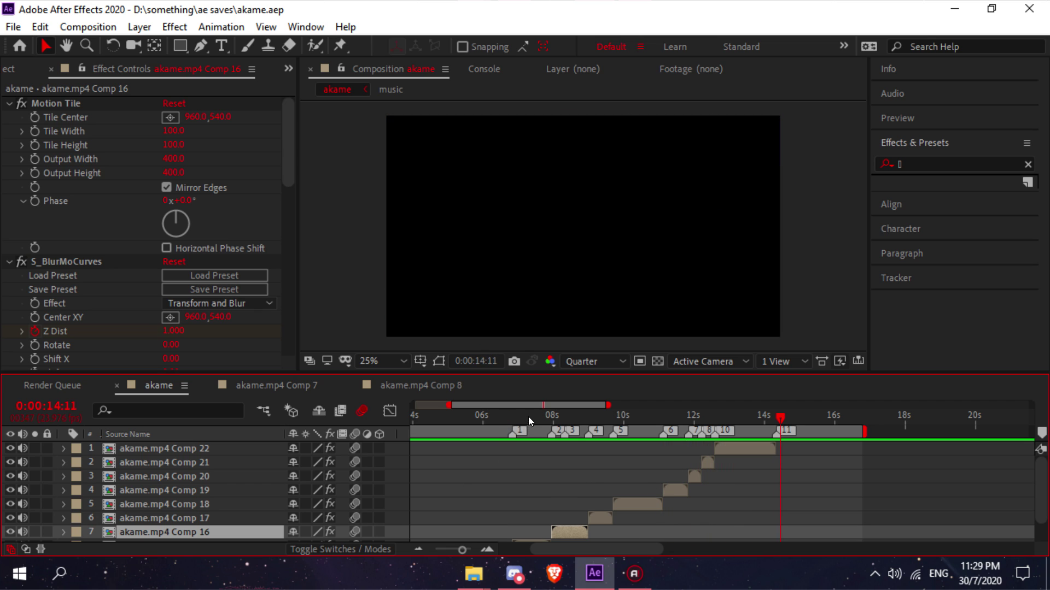
Examine Comp 16's Motion Tile, S_BlurMoCurves and S_Shake settings at 0:00:07:23
{"action": "scroll", "coordinate": [531, 489], "scroll_direction": "down", "scroll_amount": 2}
{"action": "mouse_move", "coordinate": [557, 419]}
{"action": "left_mouse_down"}
{"action": "mouse_move", "coordinate": [571, 420]}
{"action": "mouse_move", "coordinate": [551, 420]}
{"action": "left_mouse_up"}
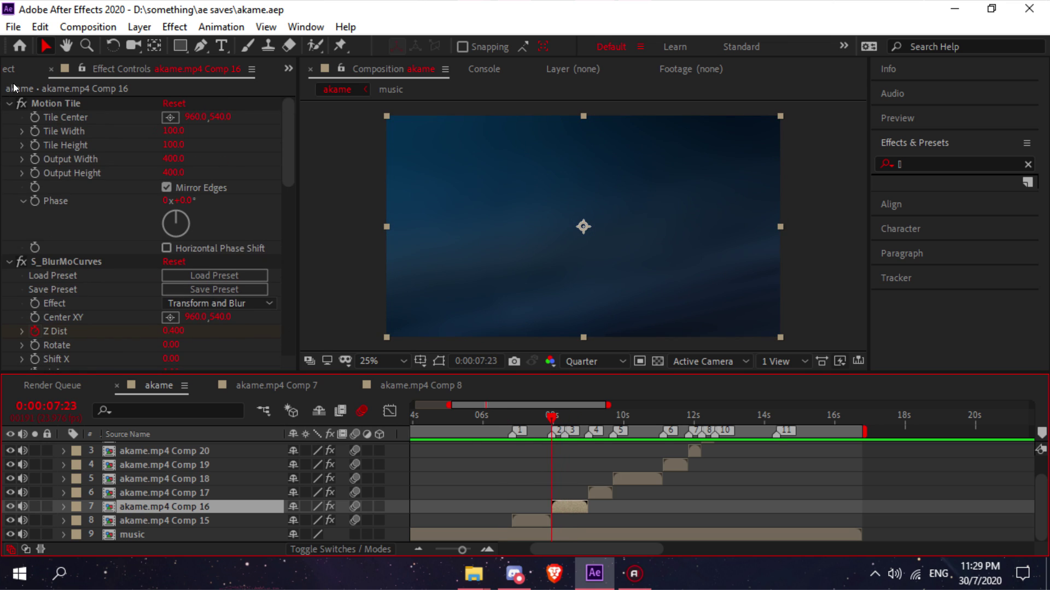
{"action": "scroll", "coordinate": [66, 250], "scroll_direction": "down", "scroll_amount": 8}
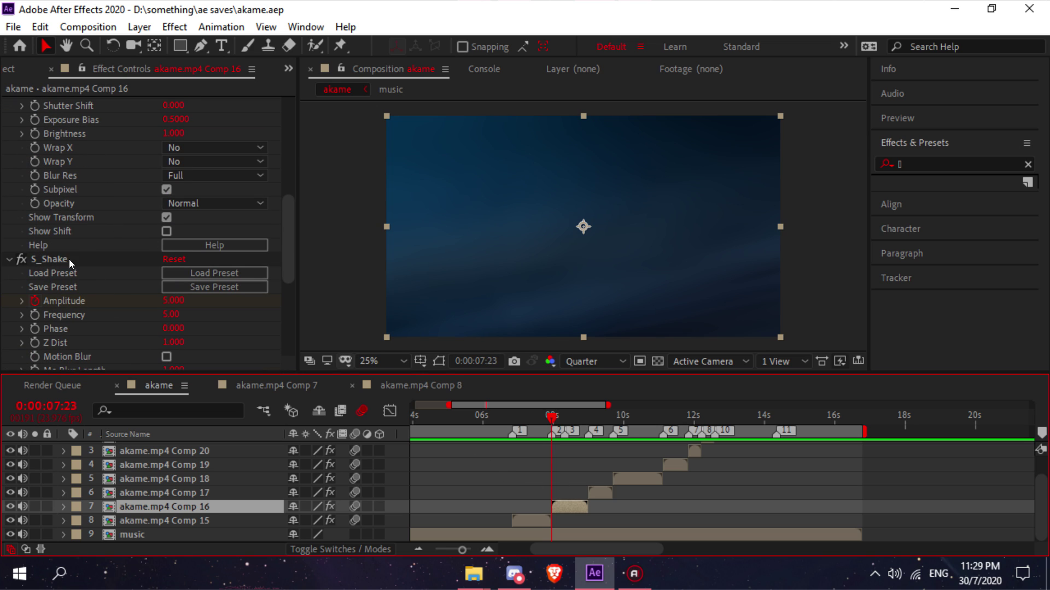
{"action": "scroll", "coordinate": [82, 268], "scroll_direction": "down", "scroll_amount": 2}
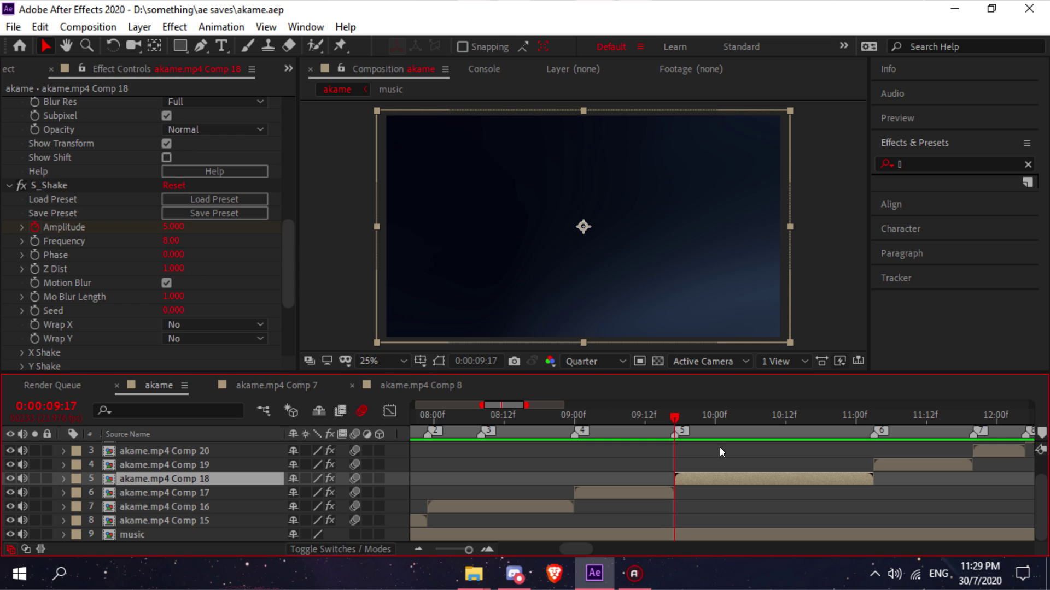
Set the S_Shake Frequency on Comp 18 to 5 with the playhead at 0:00:09:17
{"action": "mouse_move", "coordinate": [685, 421]}
{"action": "left_mouse_down"}
{"action": "mouse_move", "coordinate": [754, 421]}
{"action": "mouse_move", "coordinate": [676, 422]}
{"action": "left_mouse_up"}
{"action": "left_click", "coordinate": [171, 241]}
{"action": "type", "text": "5"}
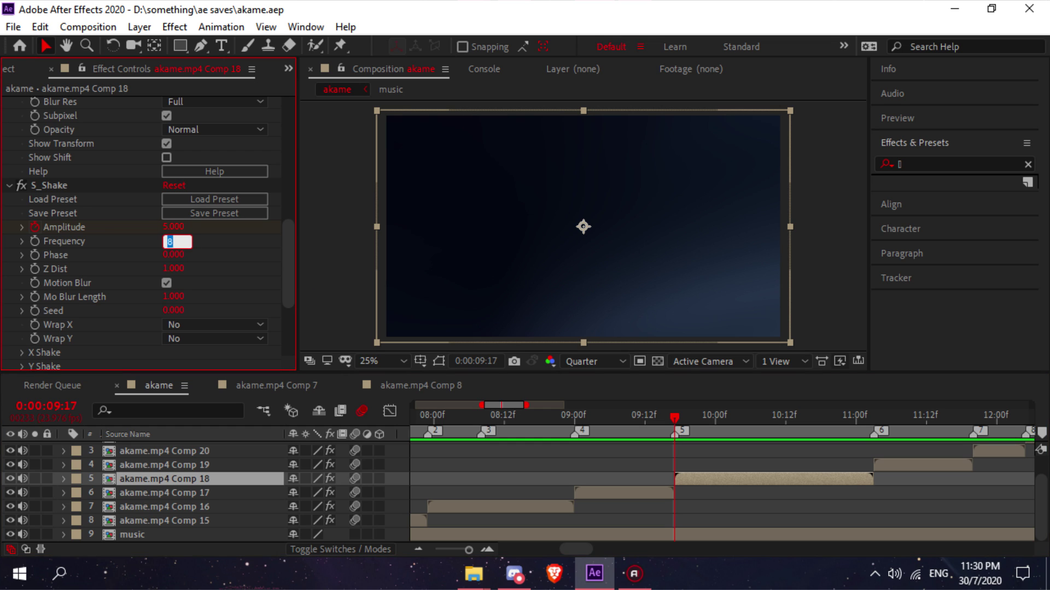
{"action": "key", "text": "Return"}
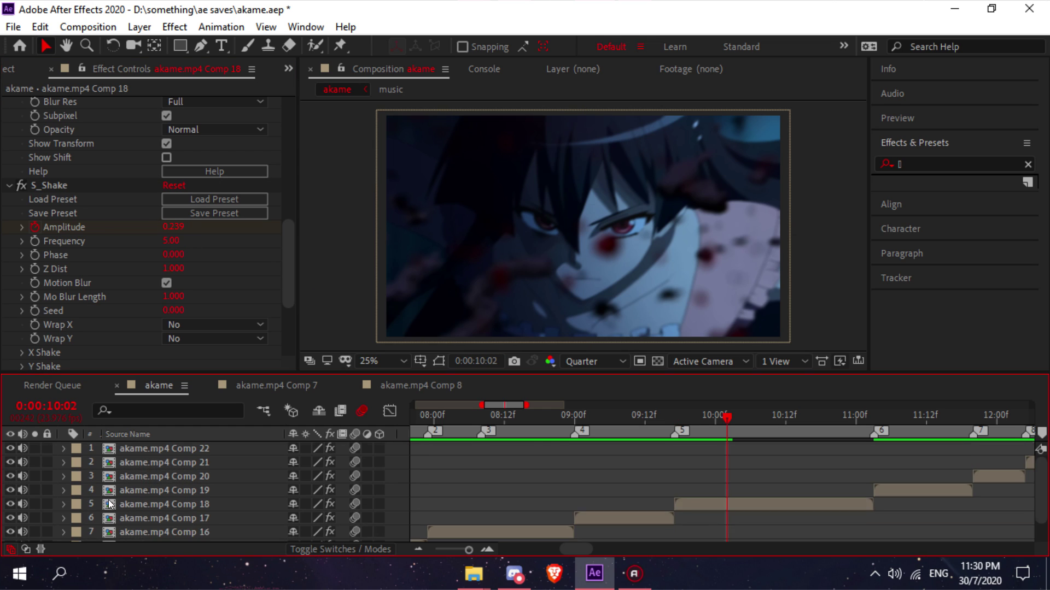
Preview the transition into Comp 18, starting from 0:00:09:13 and from 0:00:09:17
{"action": "scroll", "coordinate": [109, 504], "scroll_direction": "down", "scroll_amount": 2}
{"action": "left_click", "coordinate": [22, 534]}
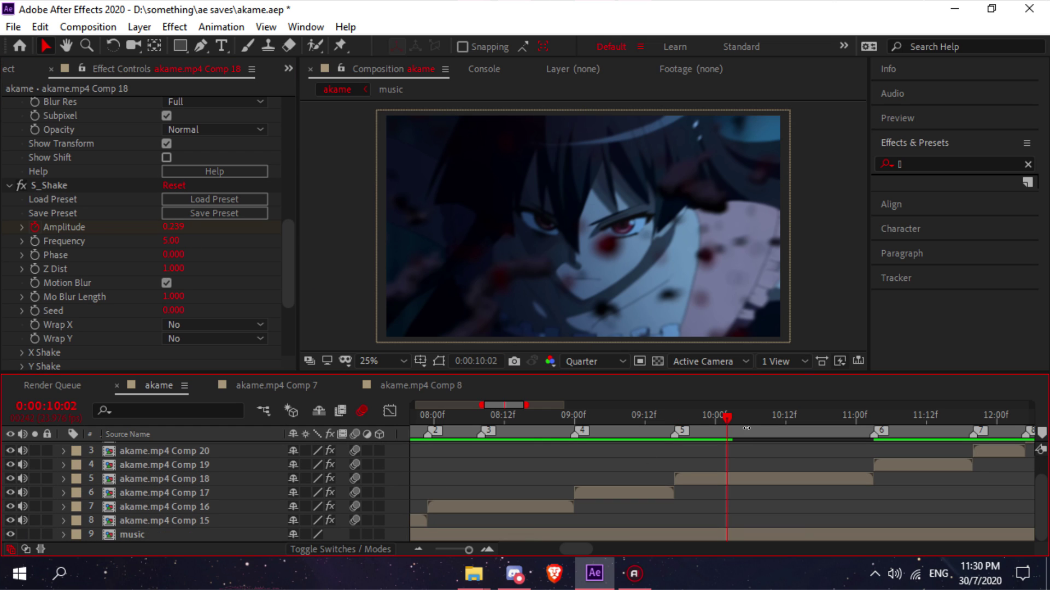
{"action": "left_click", "coordinate": [650, 421]}
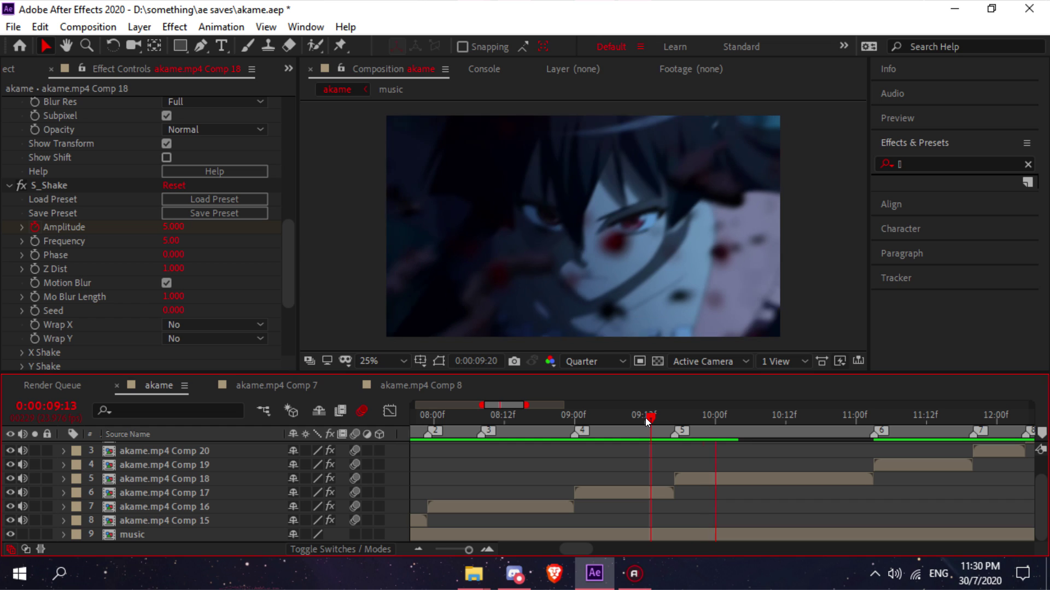
{"action": "left_click_drag", "start_coordinate": [650, 419], "coordinate": [674, 418]}
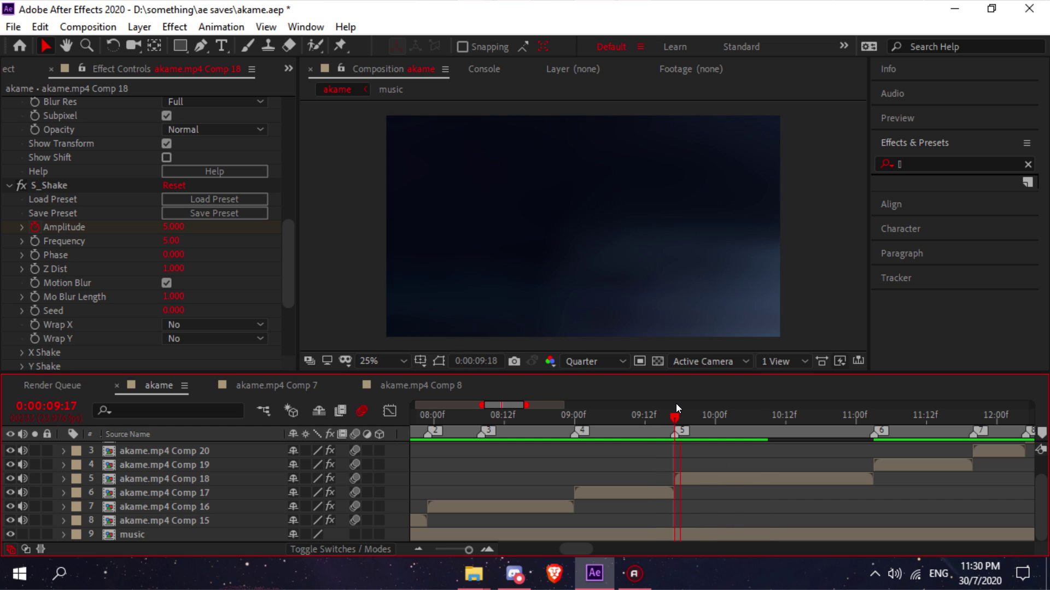
{"action": "key", "text": "space"}
{"action": "mouse_move", "coordinate": [676, 412]}
{"action": "left_mouse_down"}
{"action": "mouse_move", "coordinate": [732, 410]}
{"action": "mouse_move", "coordinate": [668, 417]}
{"action": "left_mouse_up"}
Scrub through the whole sequence from Comp 15 to 0:00:10:07 in Comp 18 to check the shakes
{"action": "key", "text": "minus"}
{"action": "key", "text": "minus"}
{"action": "key", "text": "minus"}
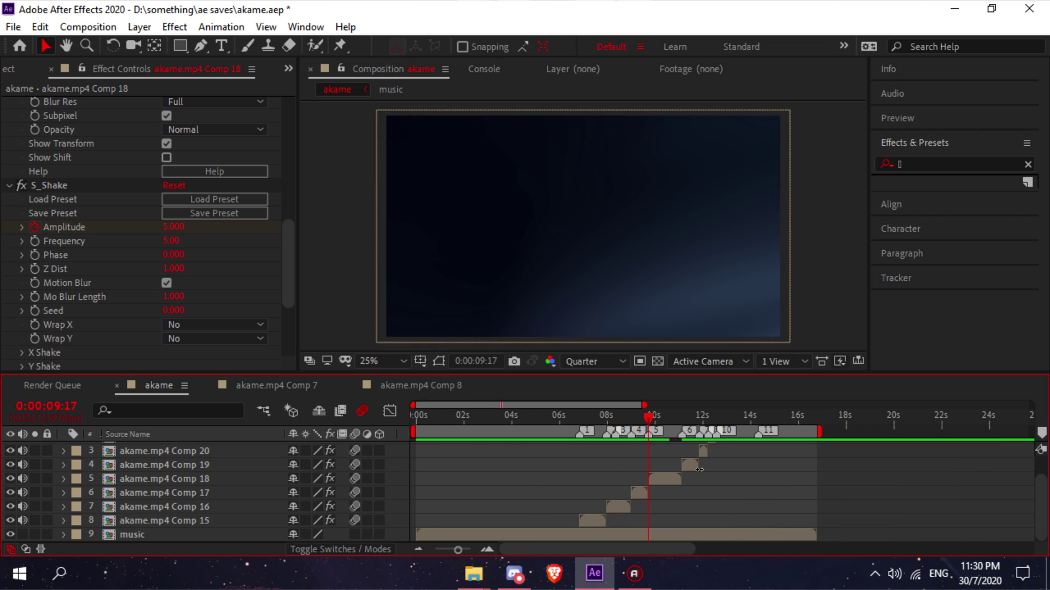
{"action": "left_click", "coordinate": [597, 423]}
{"action": "left_click_drag", "start_coordinate": [597, 423], "coordinate": [657, 423]}
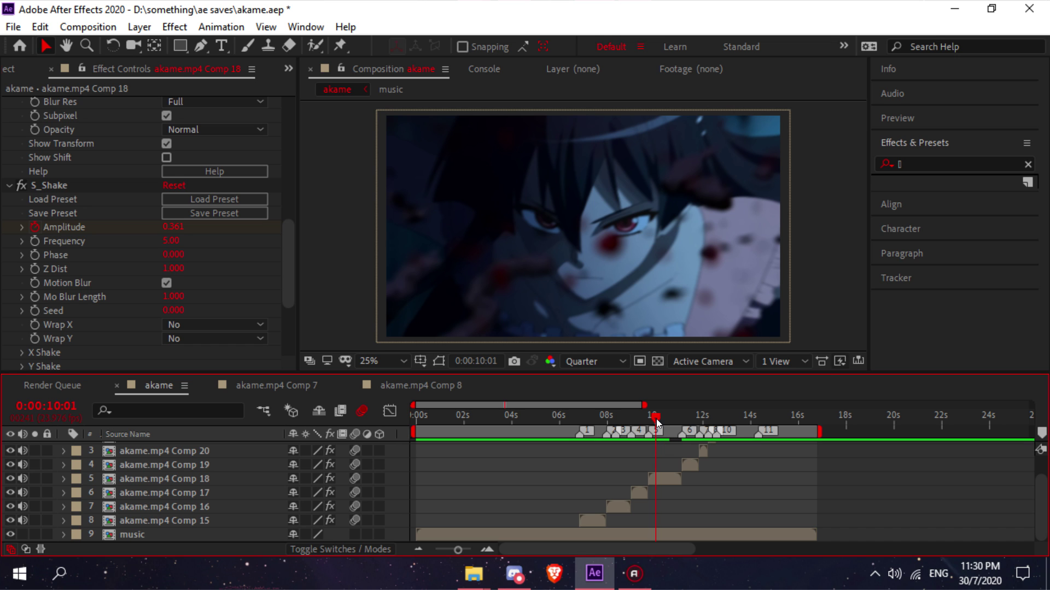
{"action": "left_click_drag", "start_coordinate": [658, 424], "coordinate": [663, 418]}
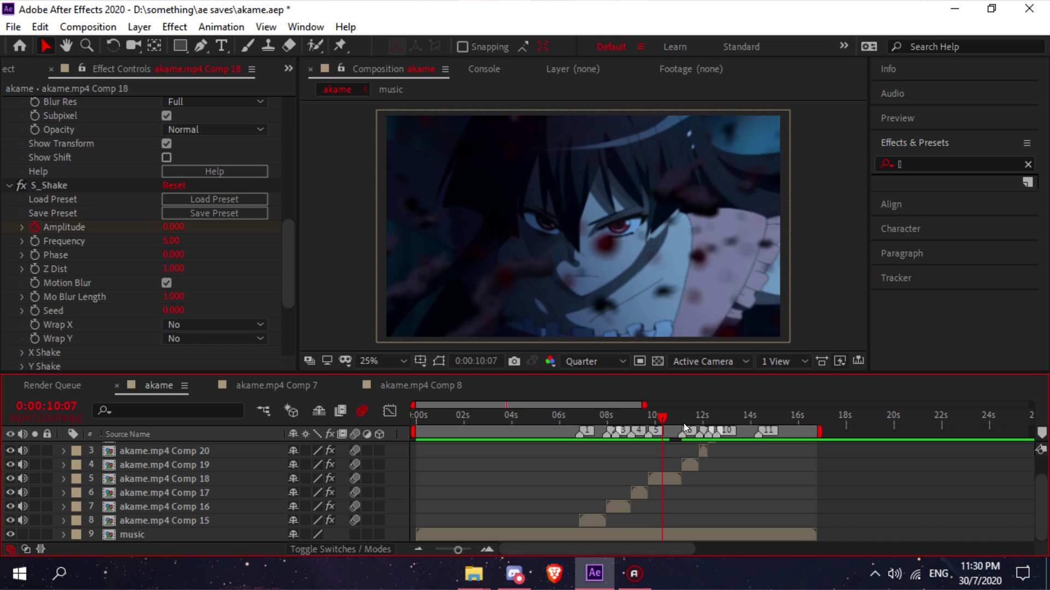